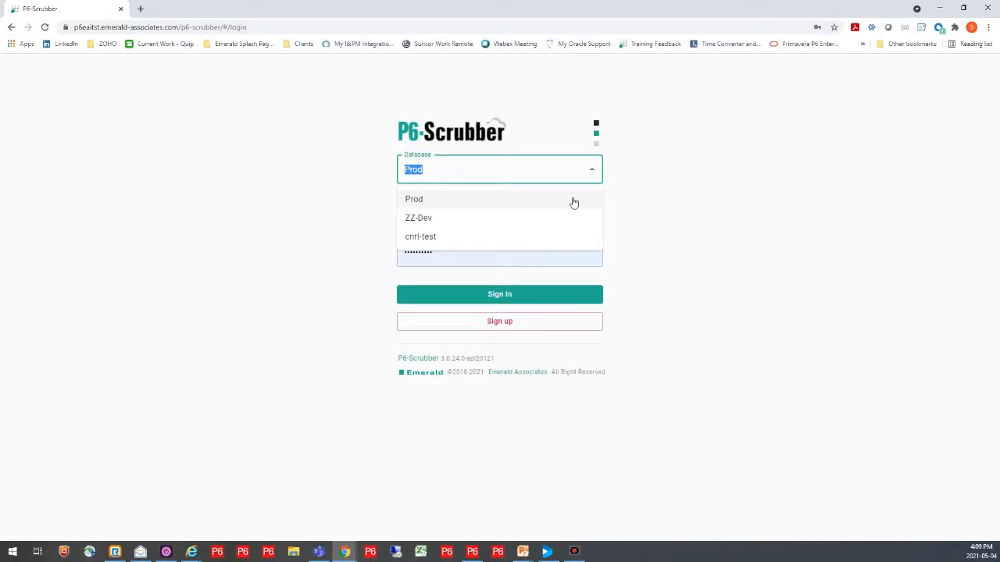
Step: Sign in to the Prod database and expand the Projects/WBS, Activities, Resources and Calendars definitions
click(573, 203)
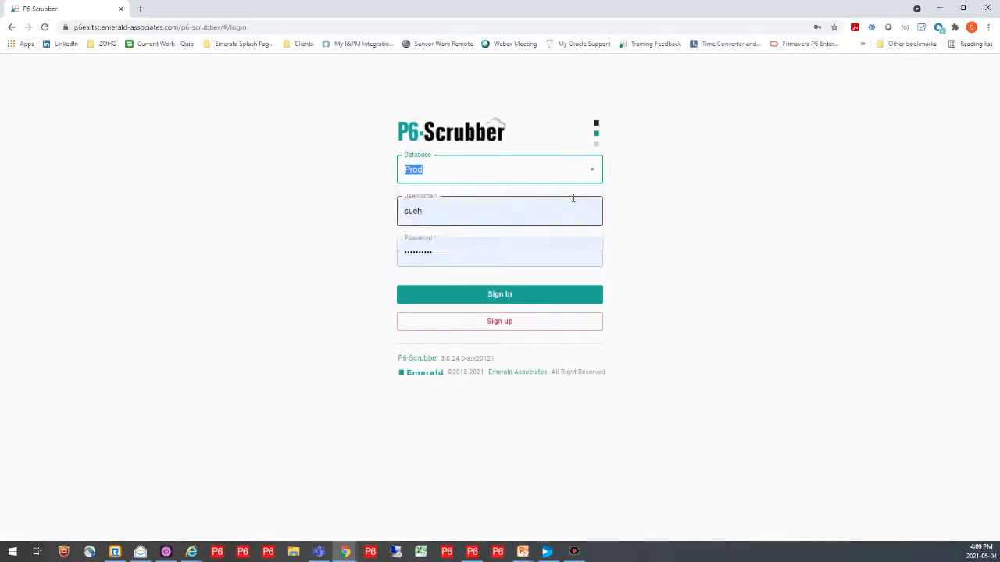
click(523, 301)
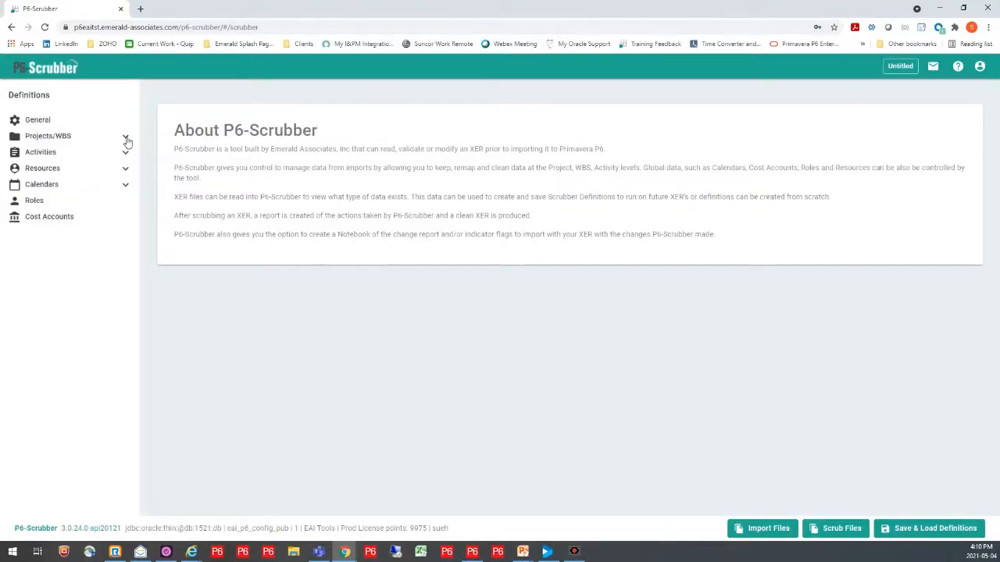
click(126, 138)
click(125, 200)
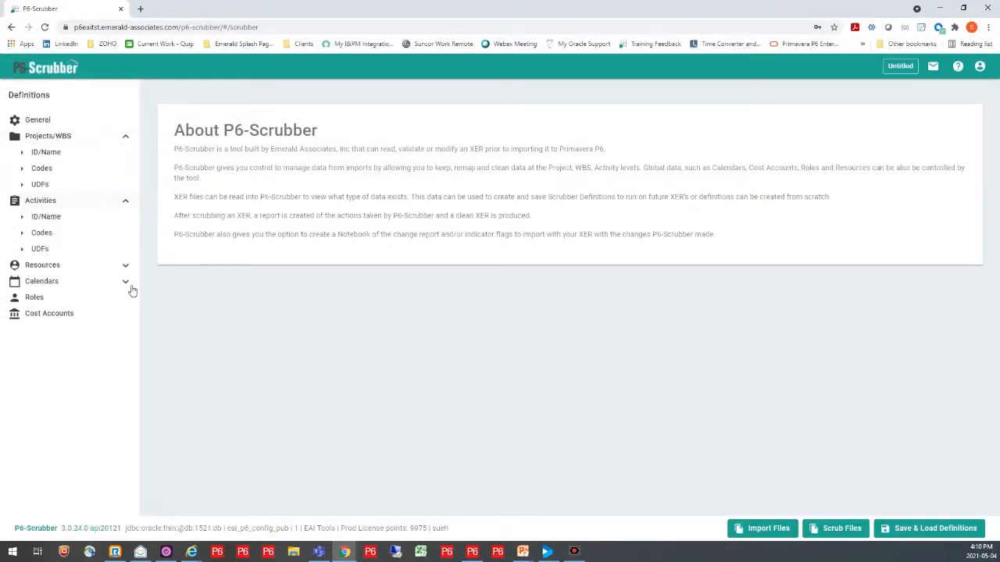
click(126, 264)
click(126, 346)
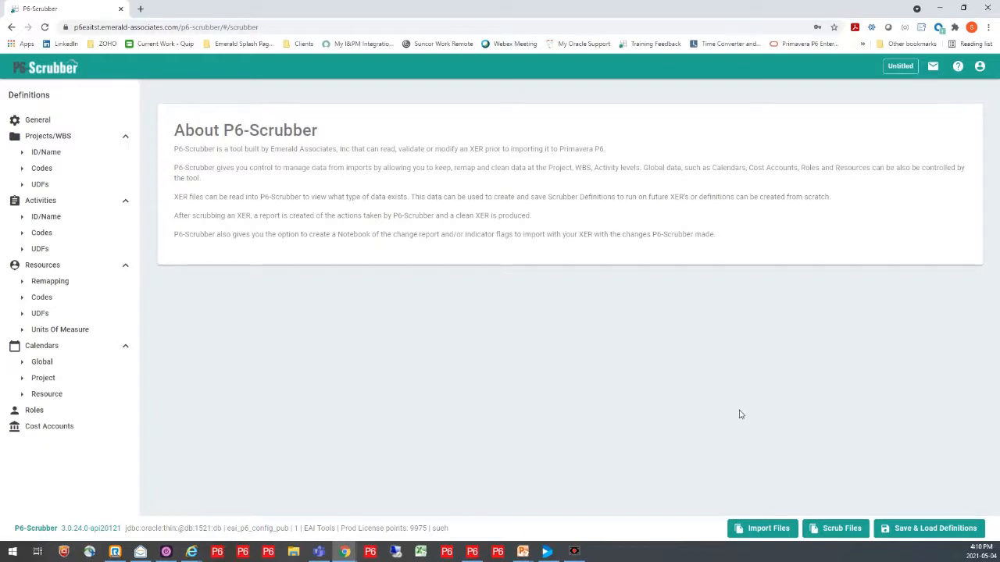
Step: Import the definitions from SC02080-1-PRE-Master.xer and apply the reviewed imports
click(766, 528)
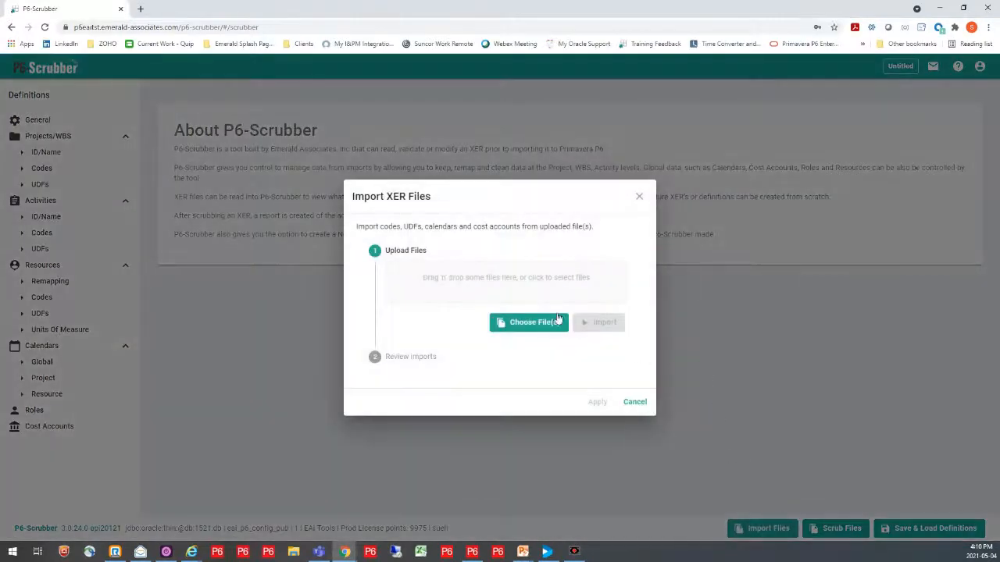
click(535, 286)
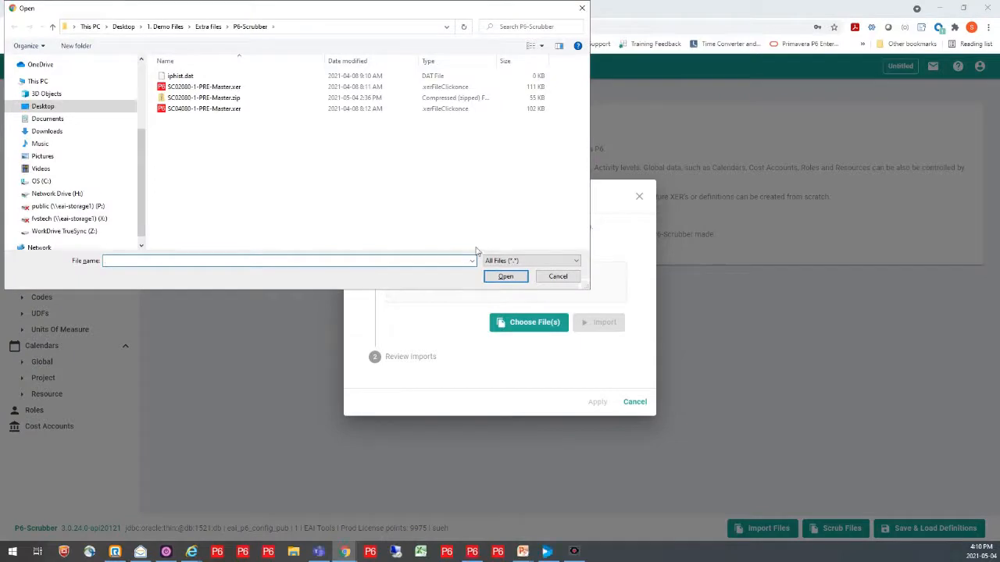
click(203, 87)
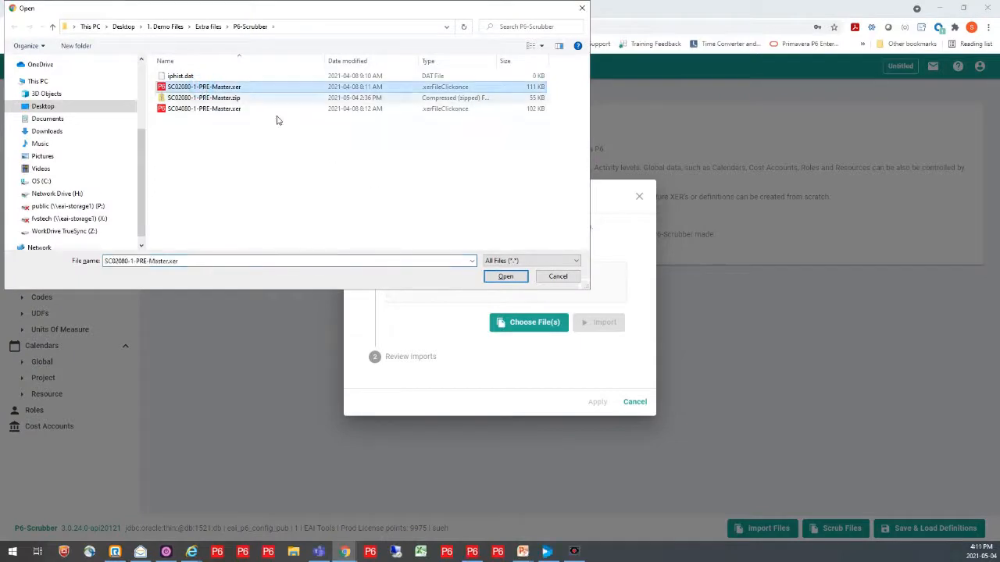
click(505, 278)
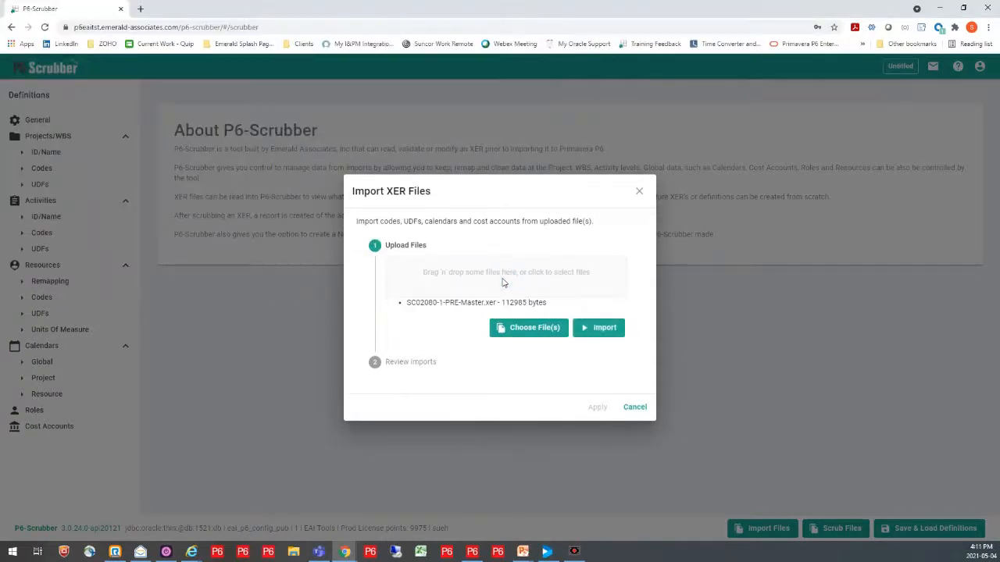
click(591, 329)
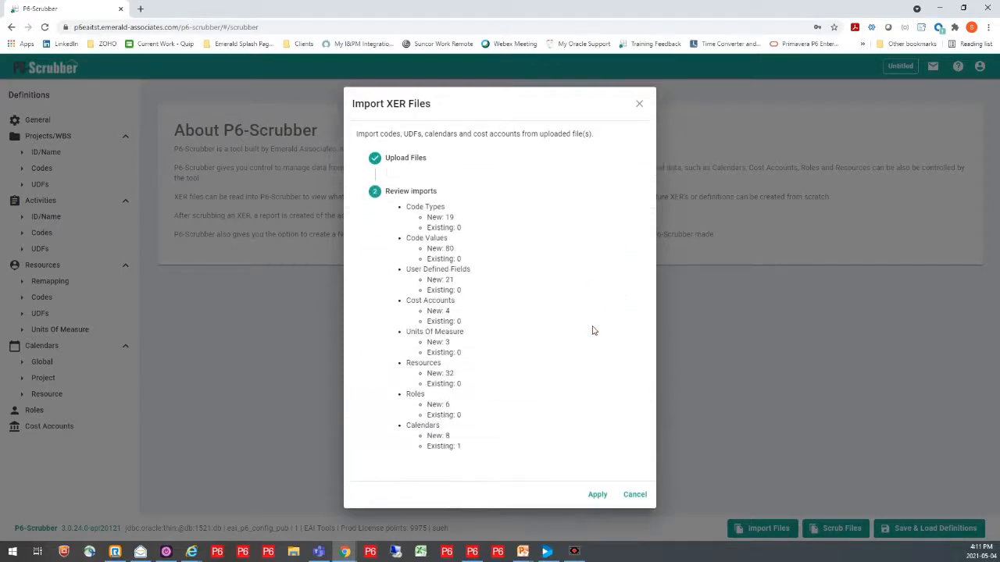
click(596, 494)
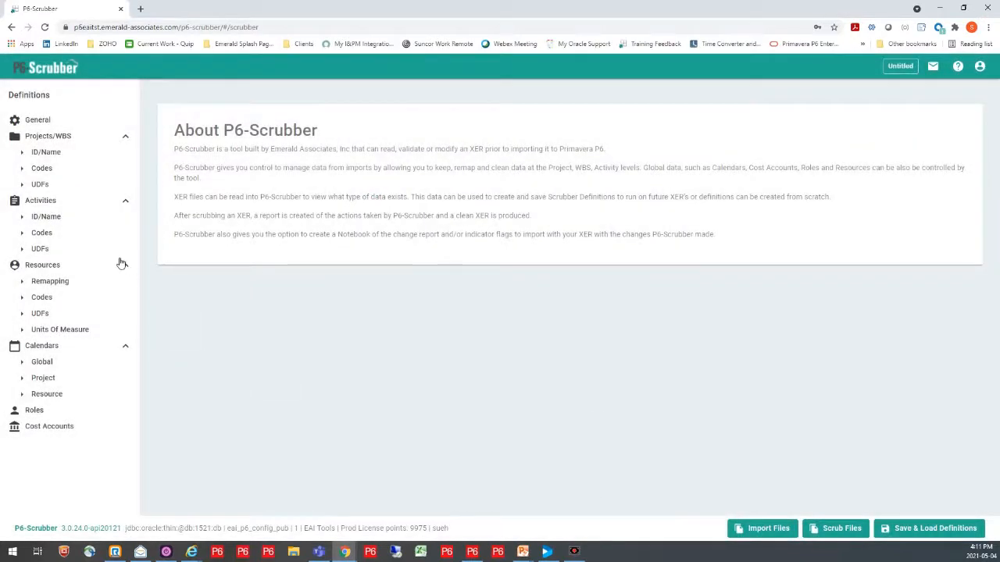
Step: In the activity codes, remap the value XX in the Work Type dictionary to ER
click(41, 233)
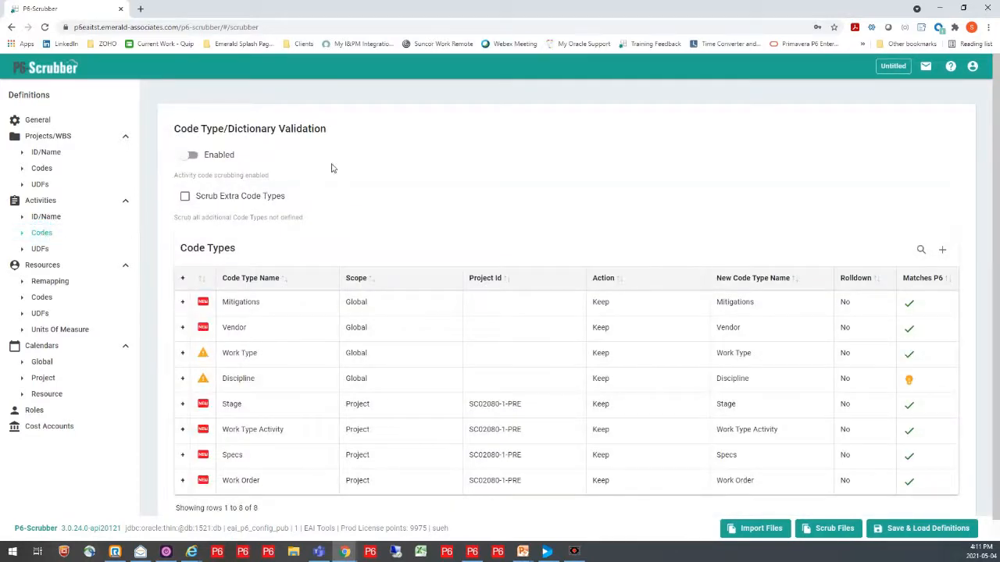
mouse_move(278, 392)
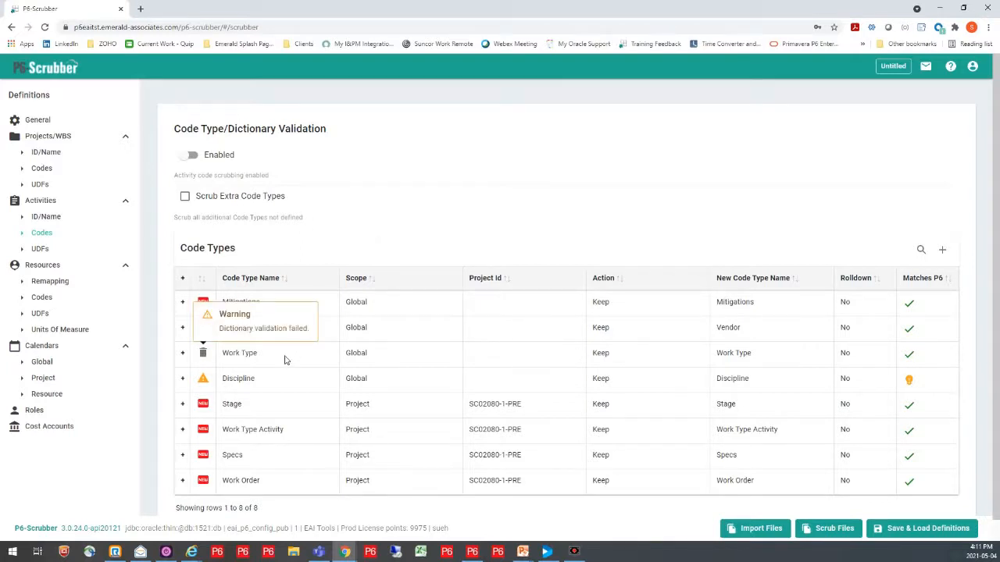
click(183, 352)
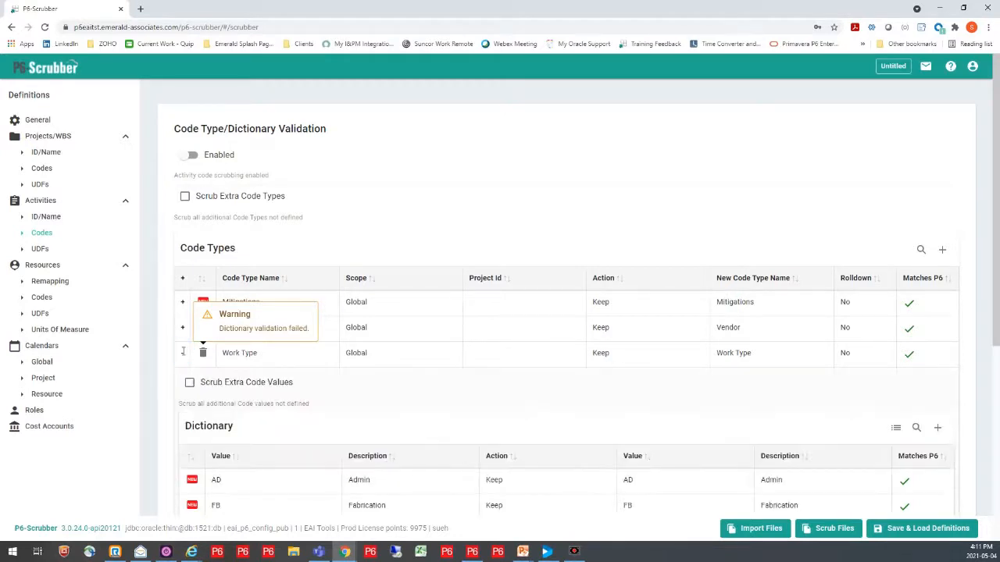
scroll(420, 368, down, 3)
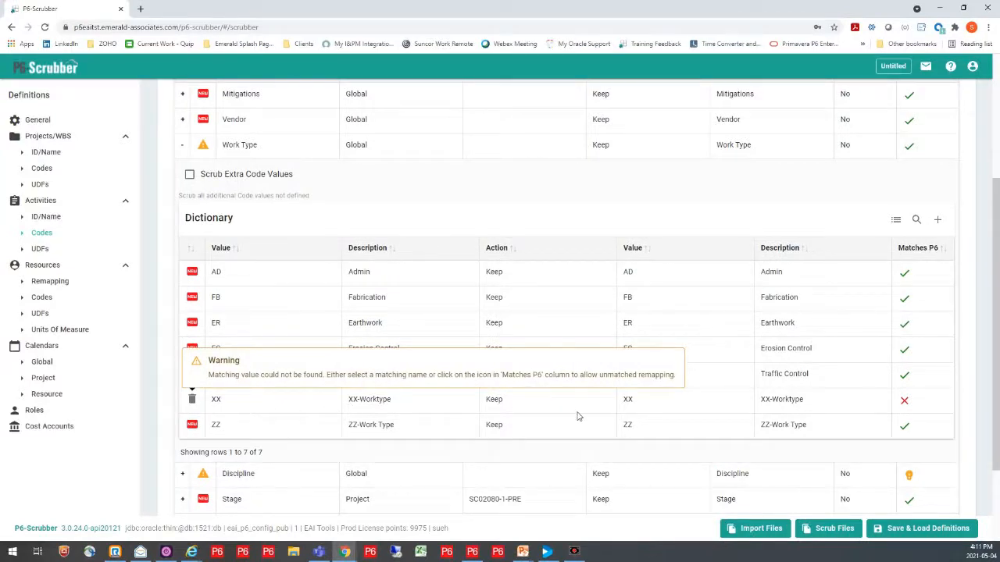
click(642, 405)
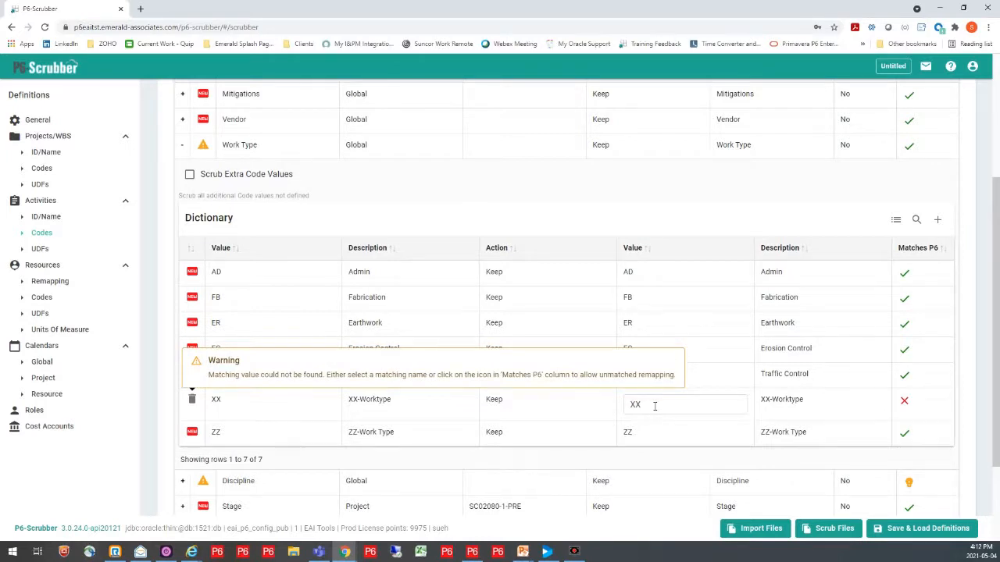
double_click(654, 405)
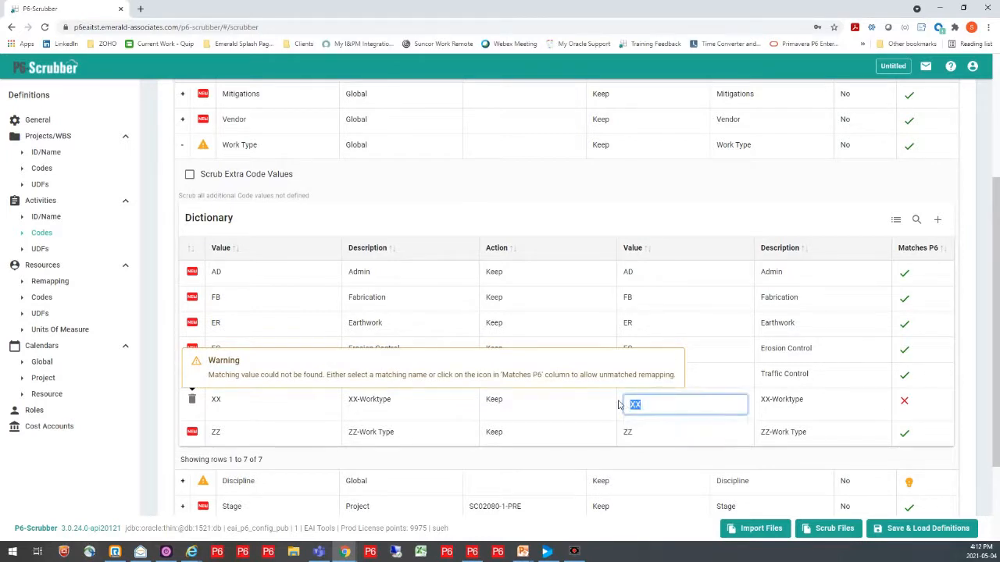
key(BackSpace)
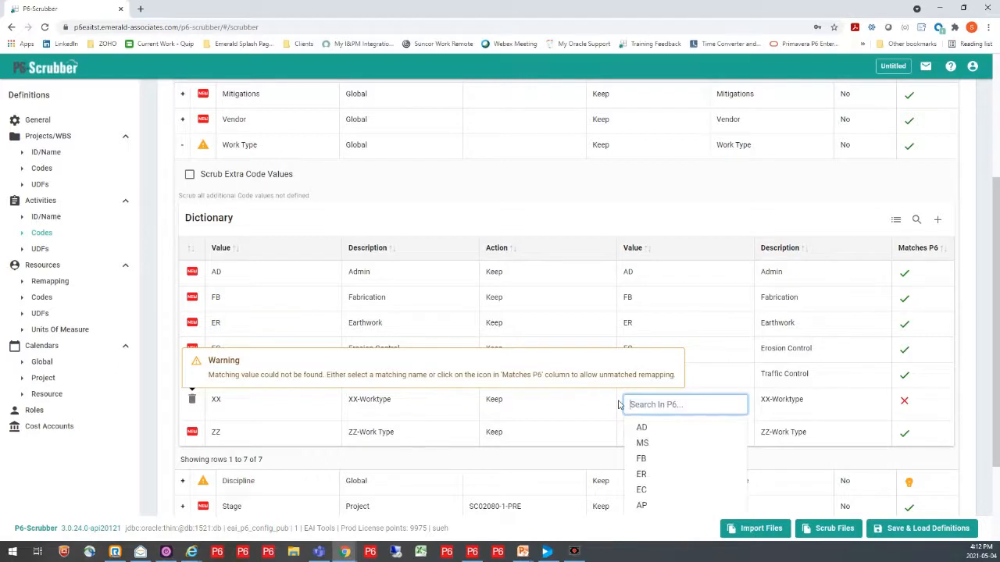
click(642, 475)
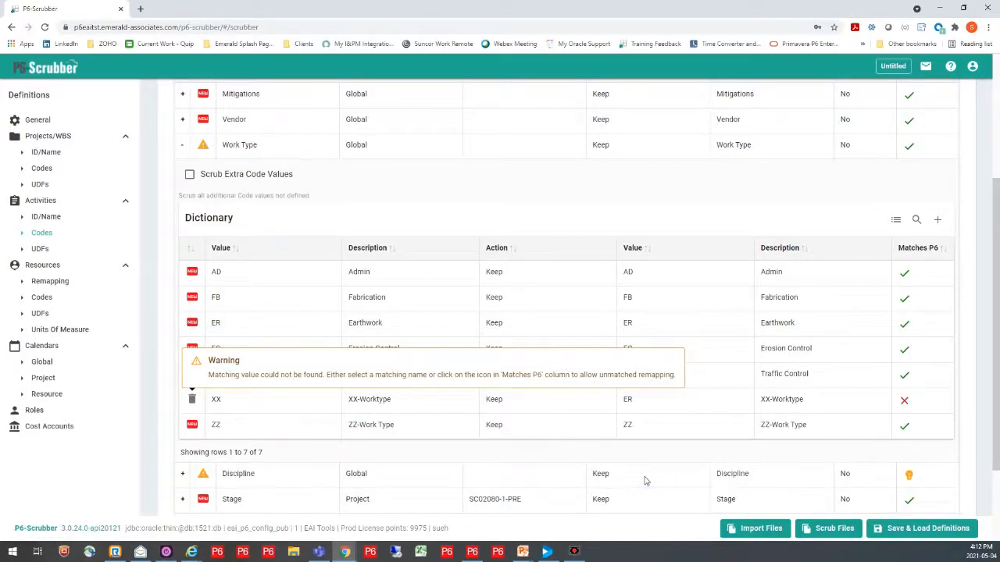
Step: Set the new description of the XX value to Earthwork and collapse the Work Type dictionary
click(814, 400)
drag(820, 404, 754, 410)
key(BackSpace)
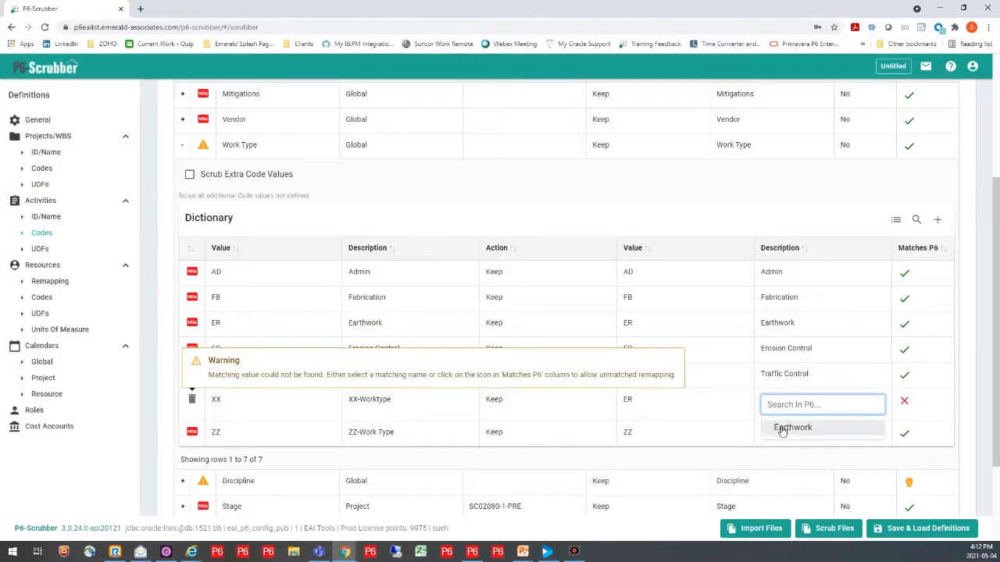
click(779, 427)
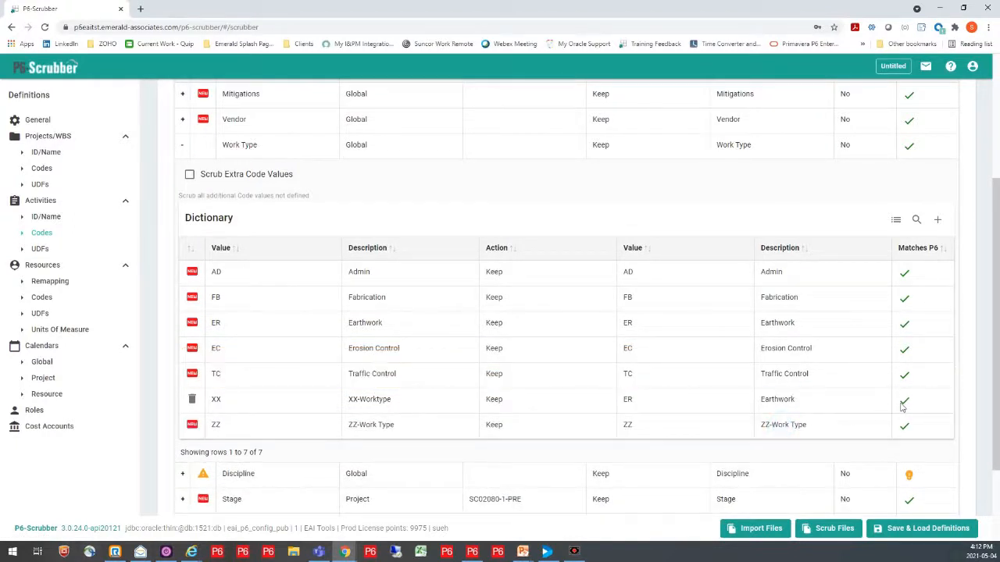
scroll(585, 346, down, 2)
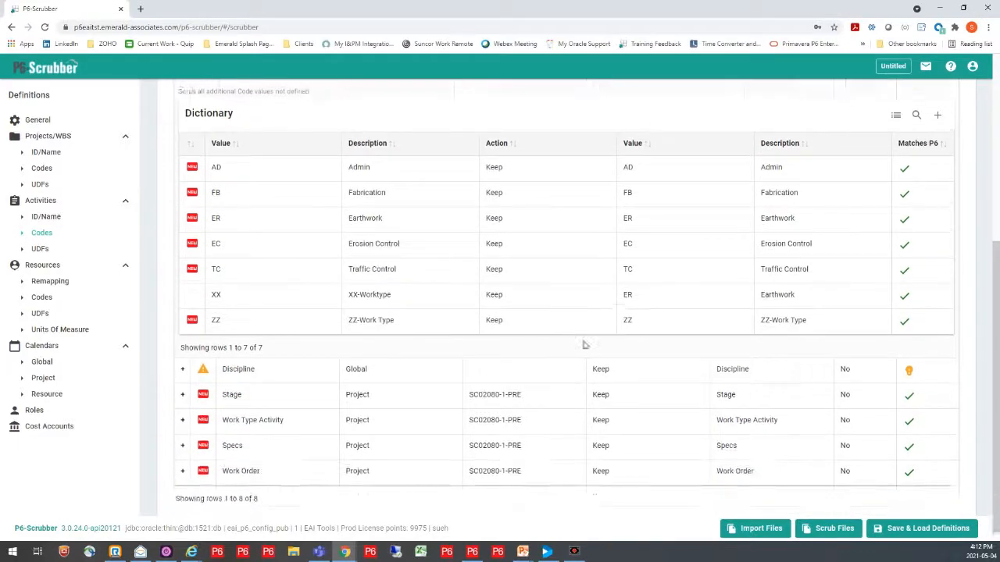
scroll(229, 235, up, 2)
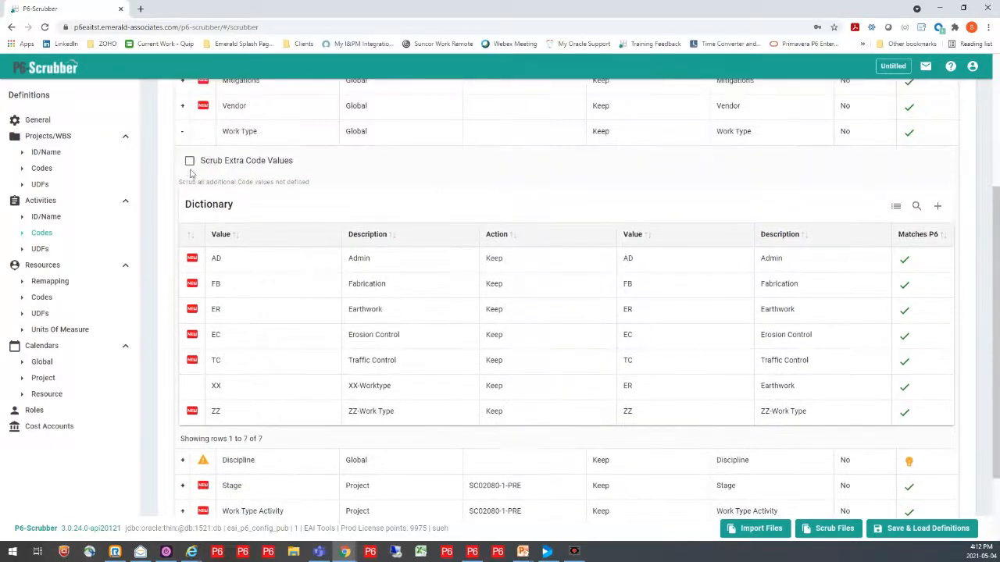
click(184, 132)
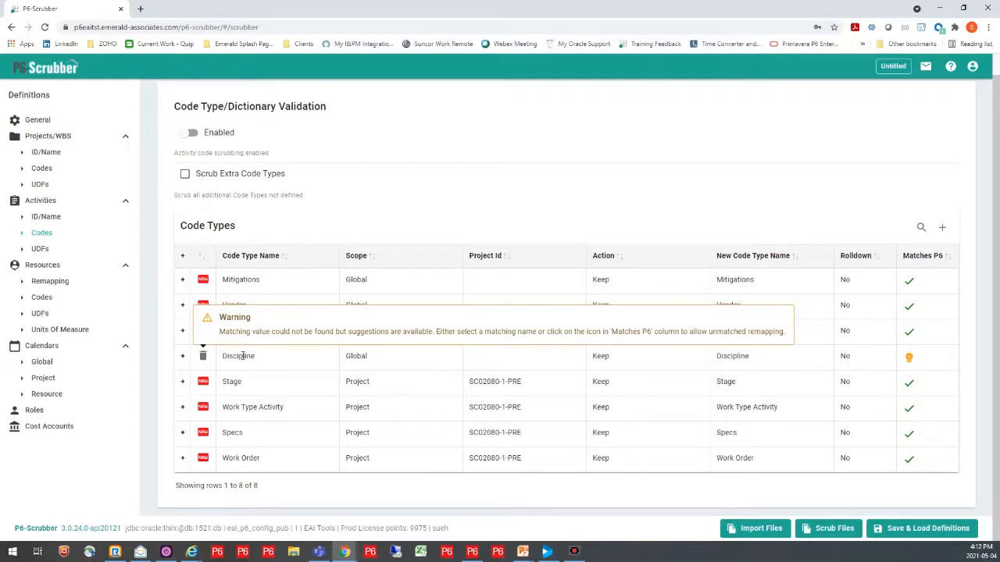
Step: Set Rolldown to Yes for the Discipline code type and acknowledge its unmatched name as OK
click(847, 356)
click(843, 356)
click(798, 361)
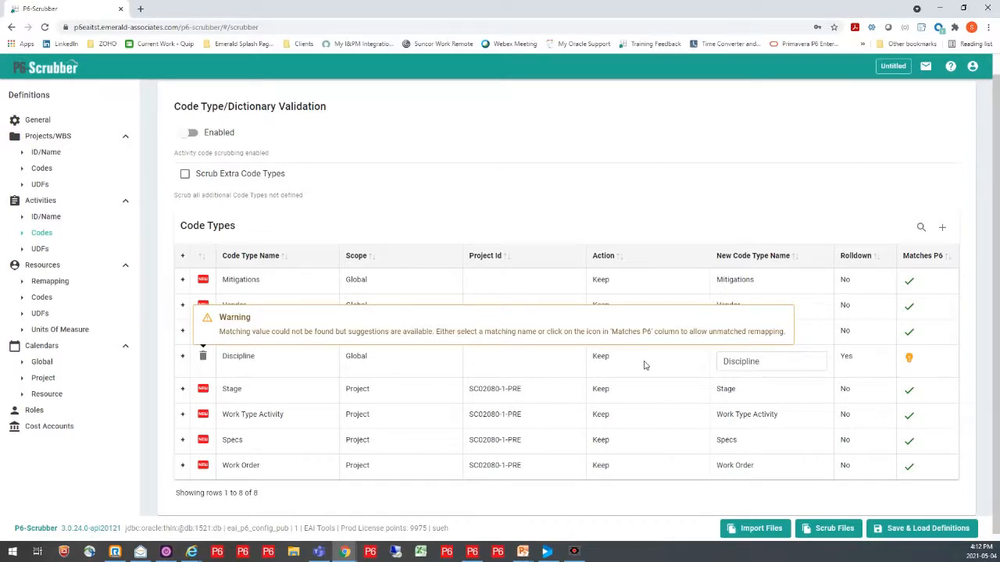
click(910, 358)
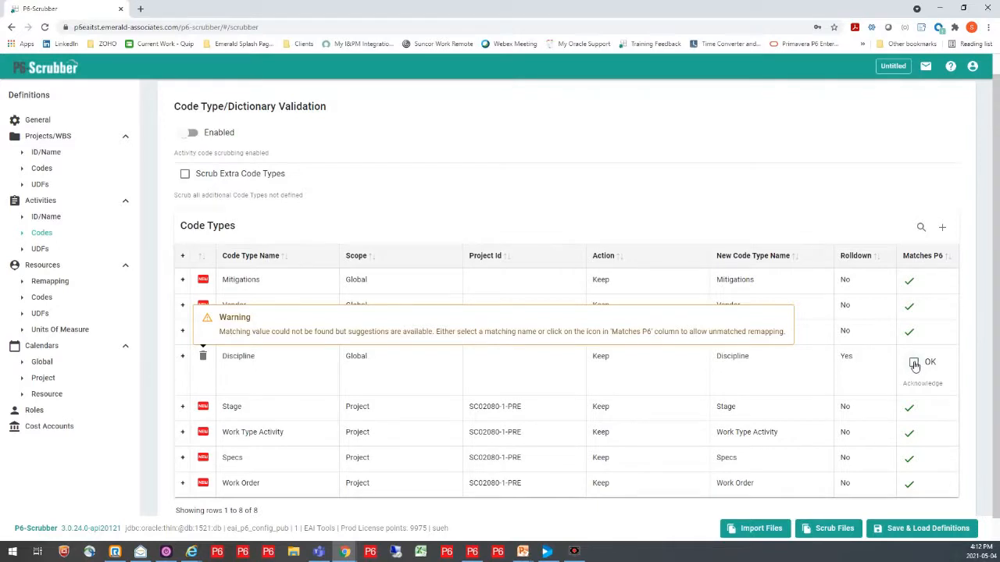
click(913, 363)
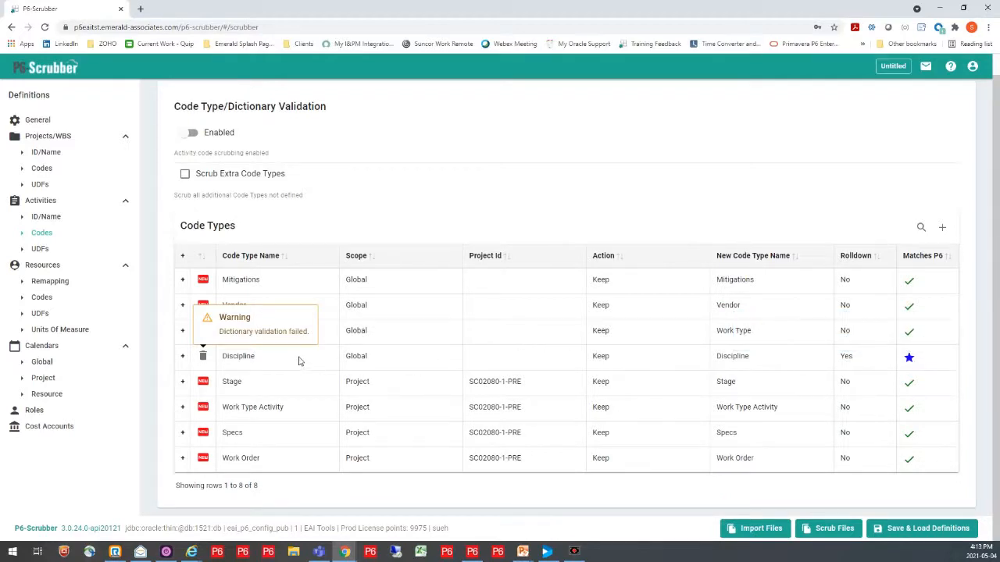
Step: Acknowledge the unmatched values C, D and XYZ in the Discipline dictionary as allowed
click(182, 356)
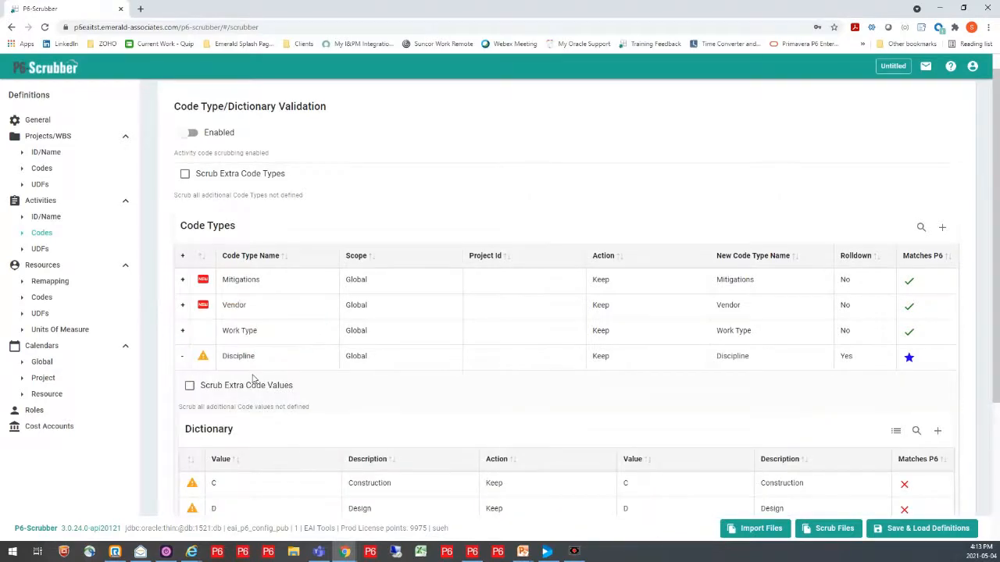
scroll(252, 378, down, 1)
scroll(252, 378, down, 1)
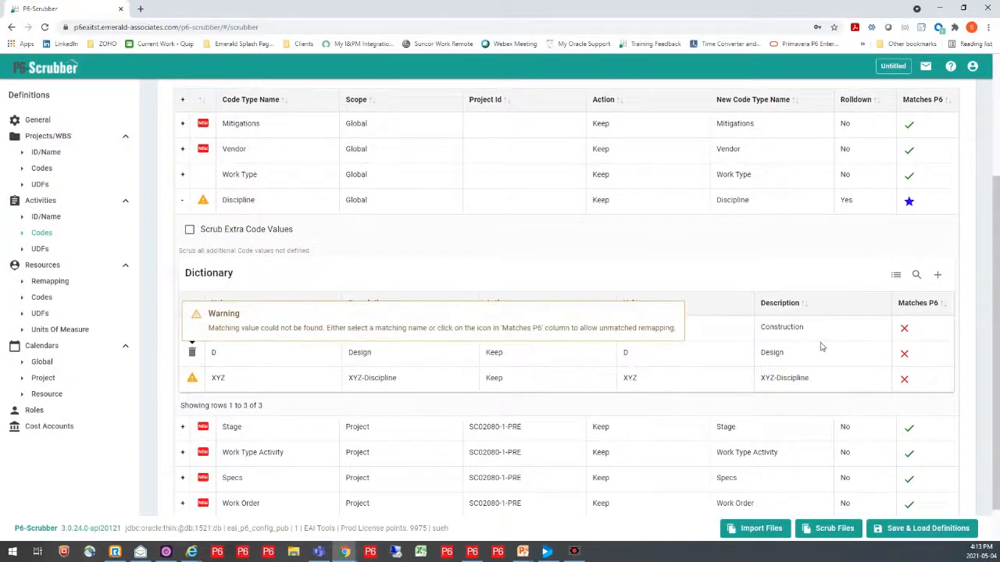
click(904, 328)
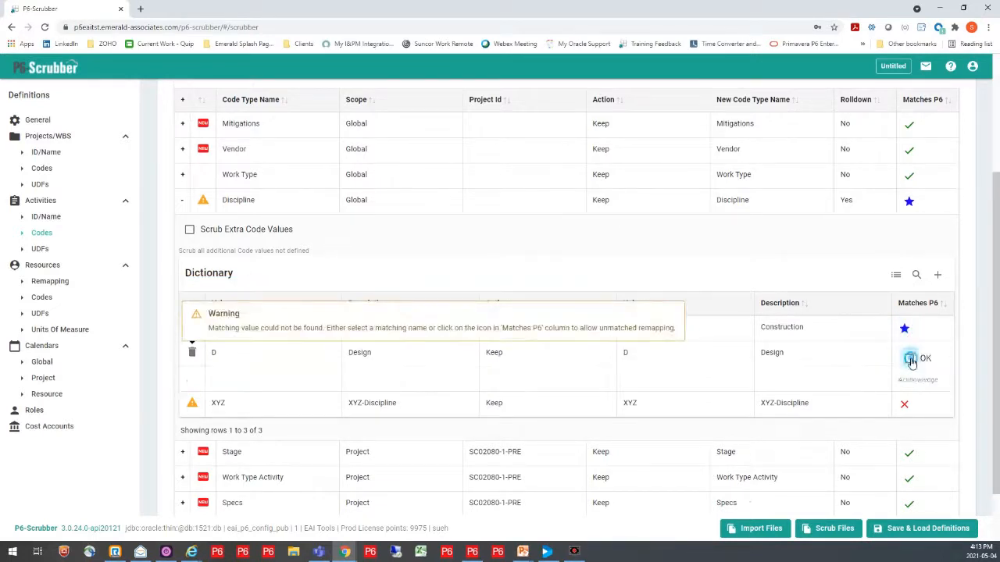
click(904, 355)
click(908, 383)
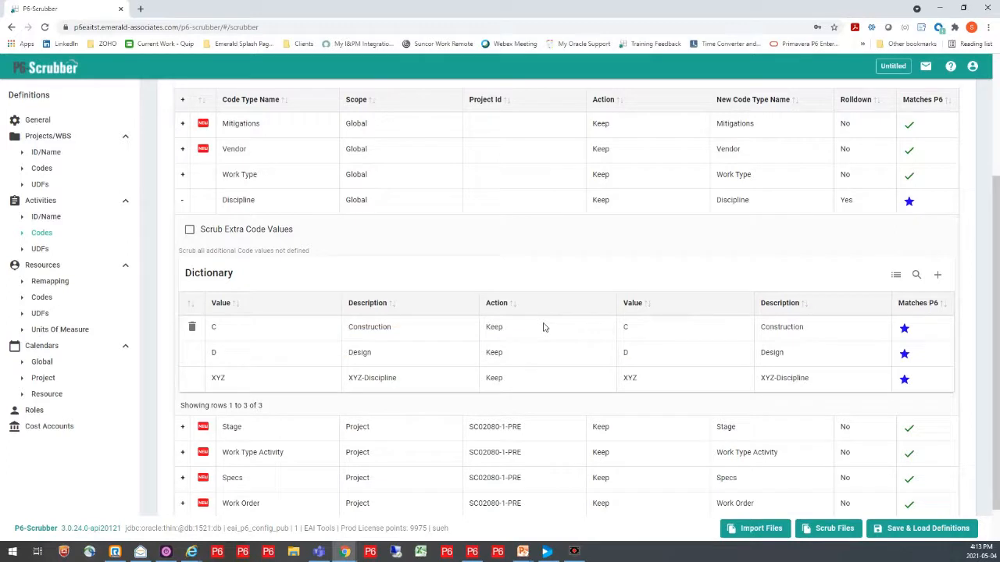
Step: In the resource remapping, change the new ID of the EN-CI-DR resource to ENG-CI
click(49, 283)
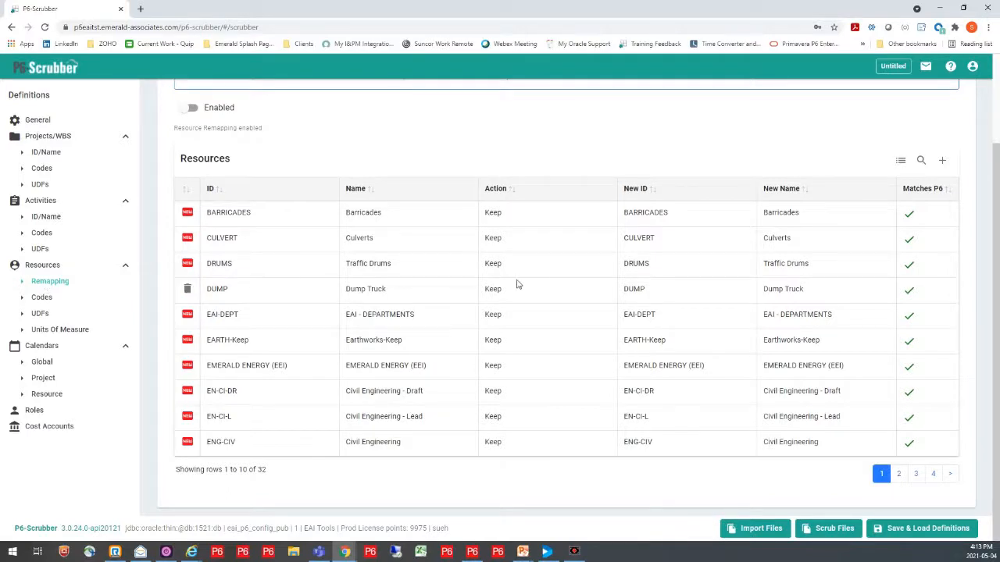
click(671, 392)
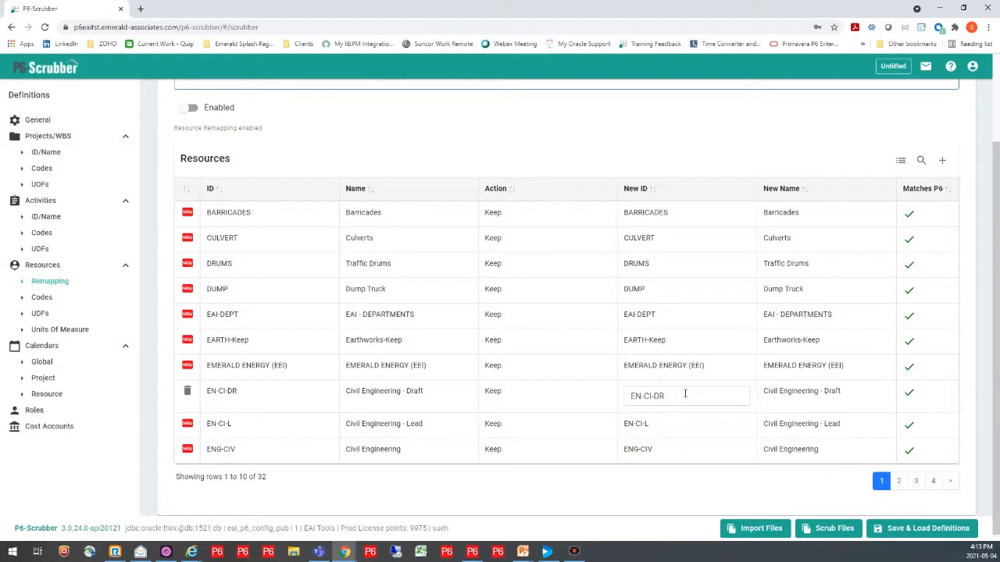
click(681, 395)
drag(680, 395, 618, 396)
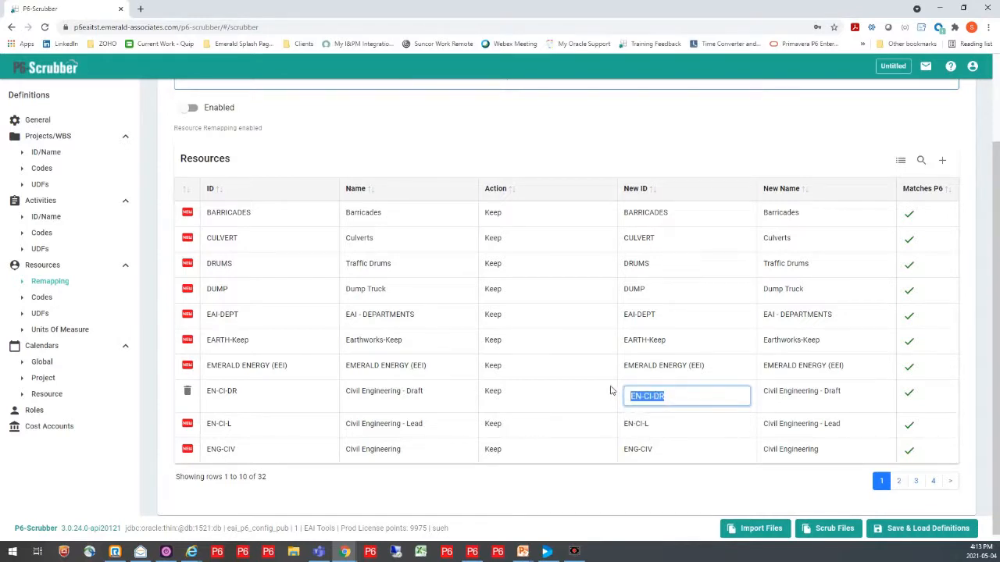
text(eng)
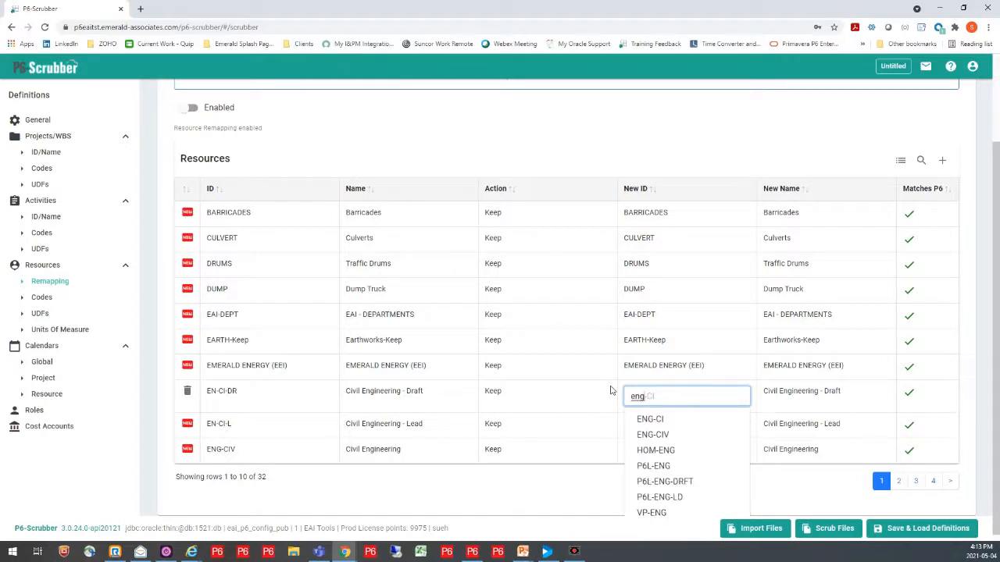
key(BackSpace)
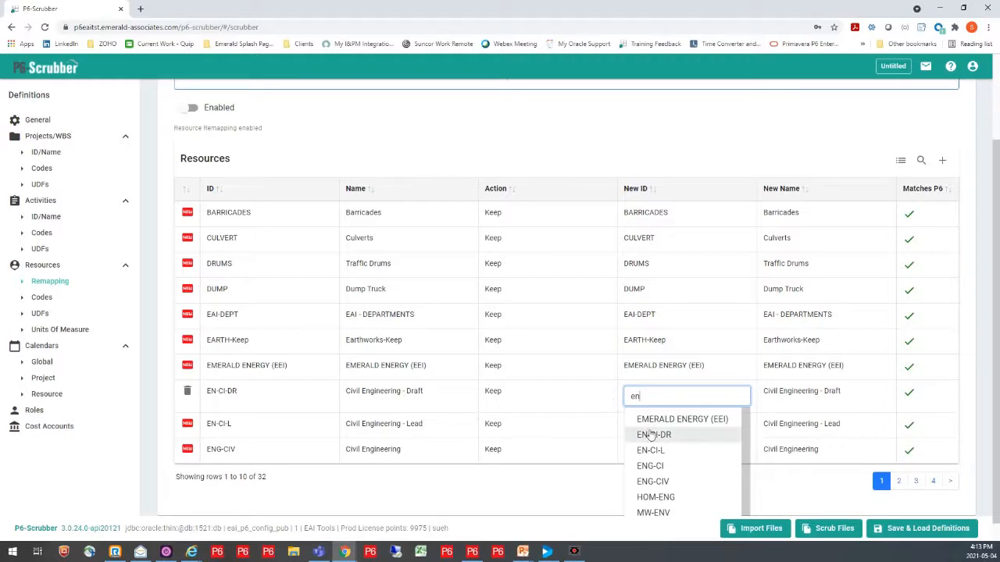
click(651, 466)
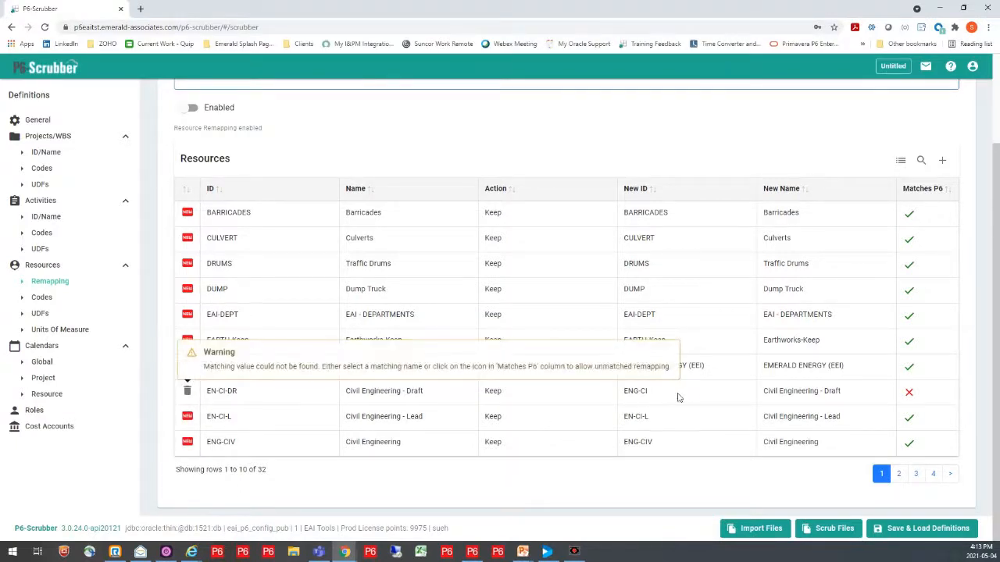
click(673, 394)
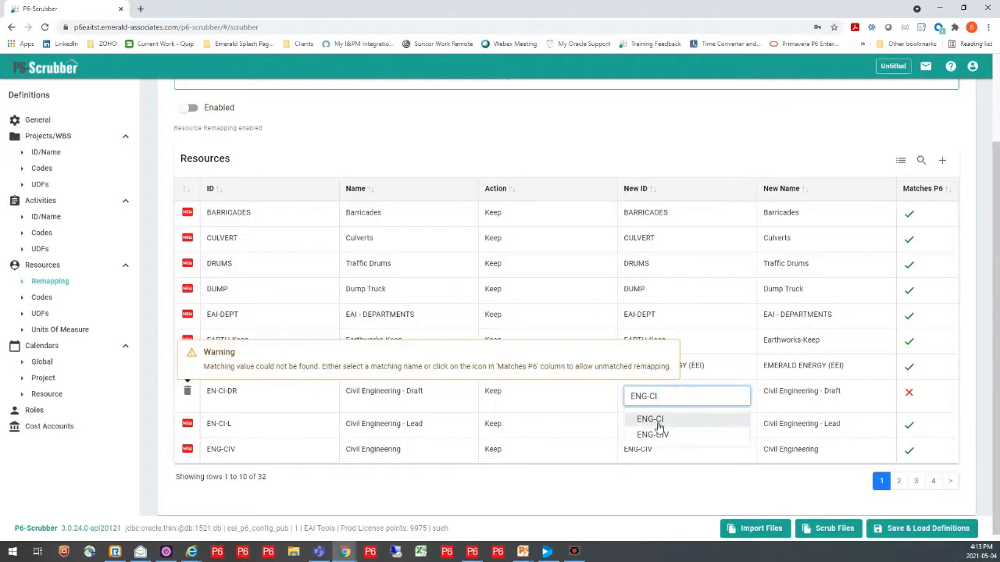
click(652, 420)
Step: Set the new name of the EN-CI-DR resource to the existing name Civil Engineering
key(Tab)
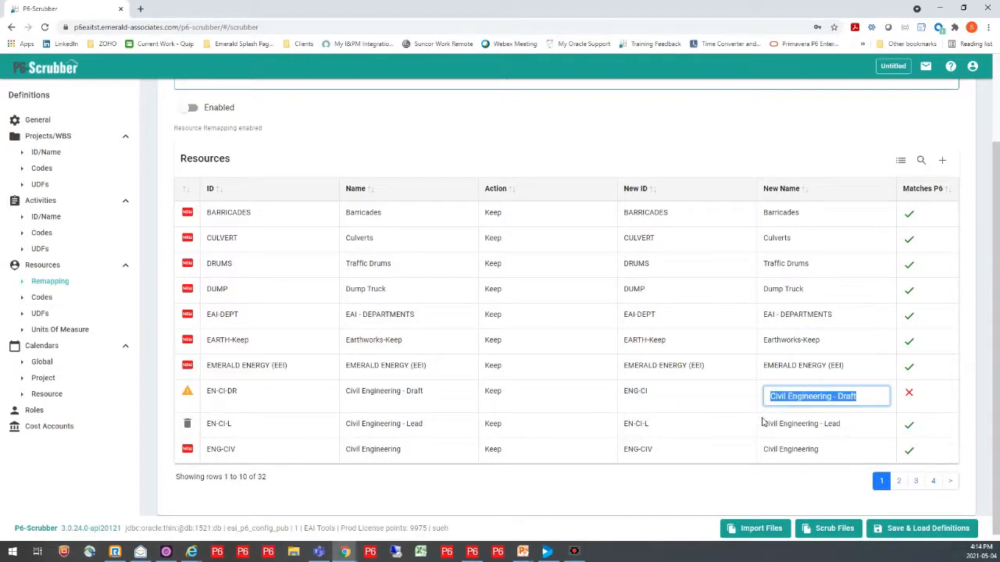
text(ci)
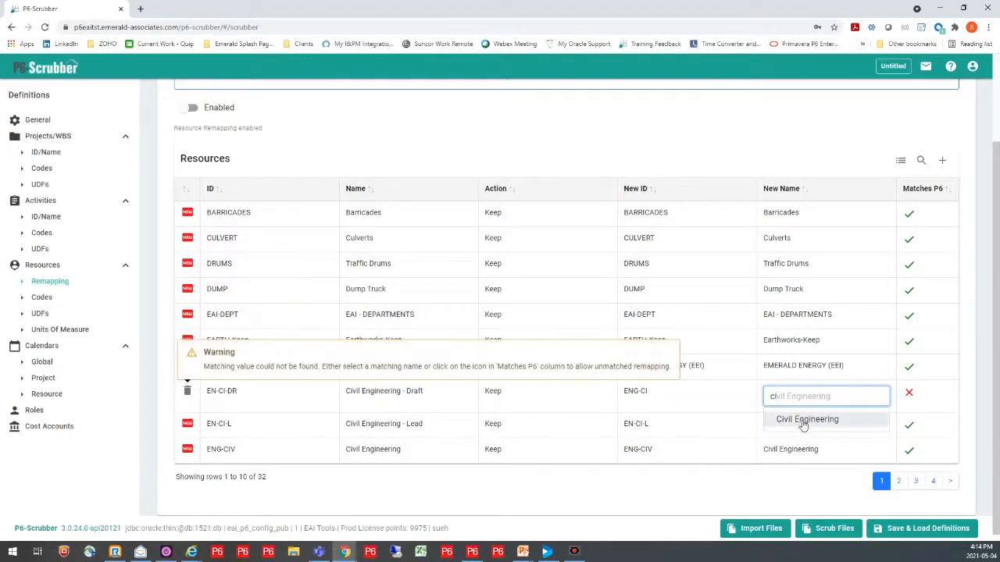
click(805, 420)
Step: In the units of measure, remap the m3 unit to abbreviation M3 with the new name Cubic Meters
click(50, 332)
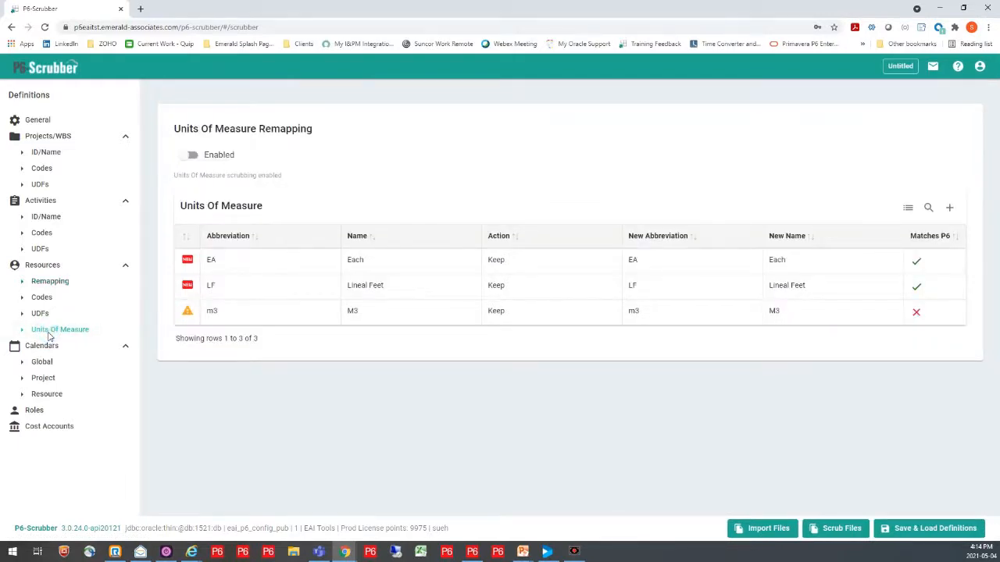
mouse_move(622, 320)
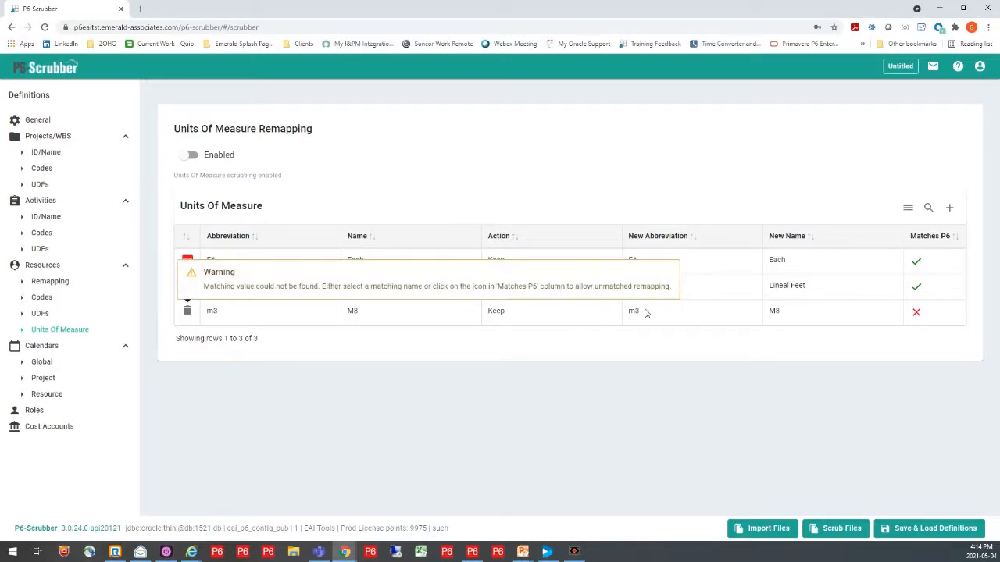
click(645, 313)
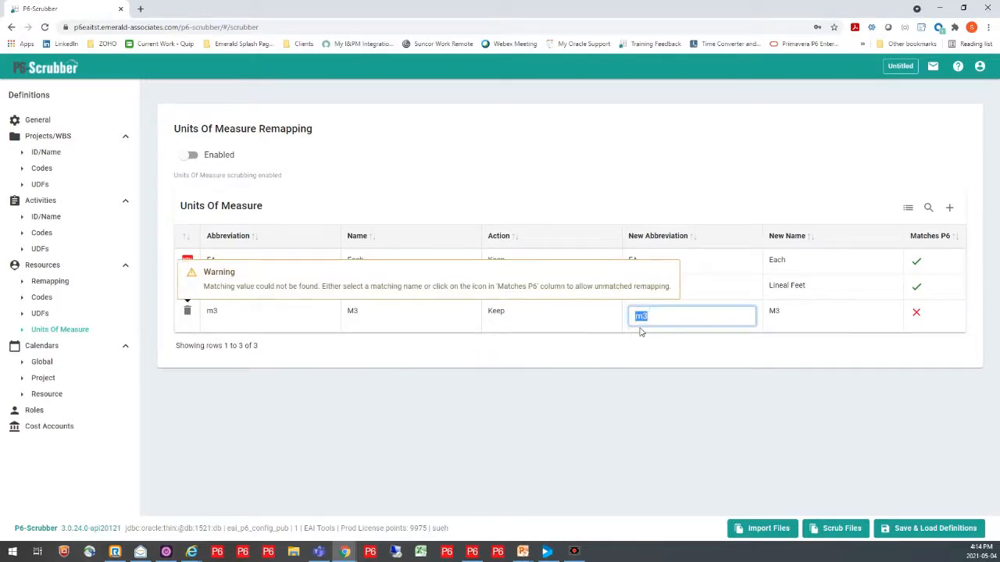
click(648, 339)
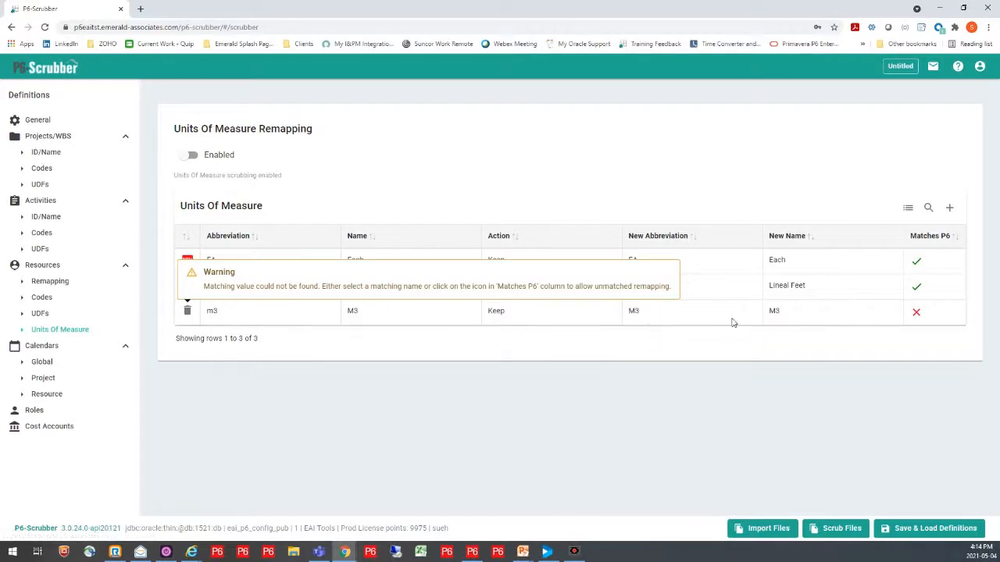
click(791, 314)
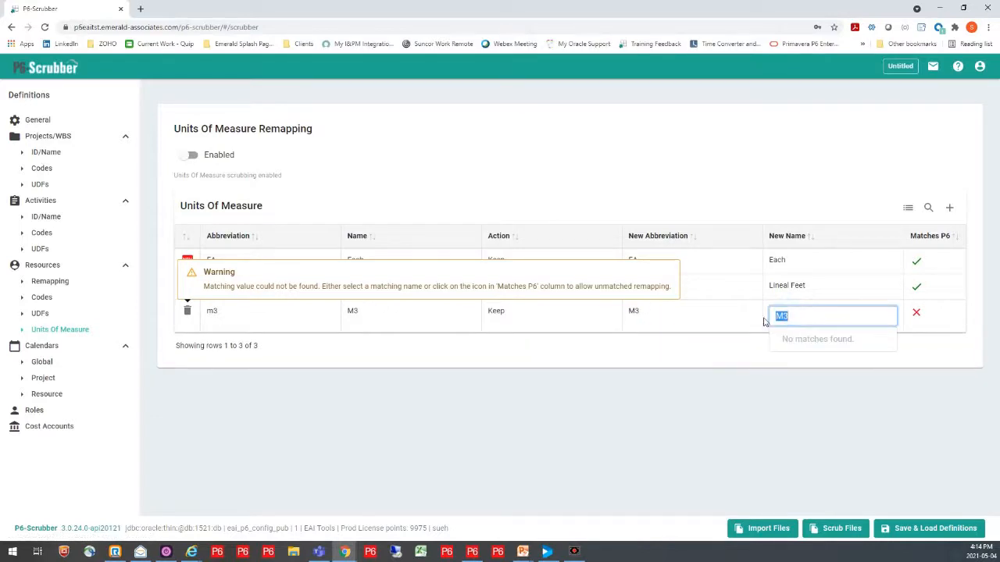
key(BackSpace)
click(805, 342)
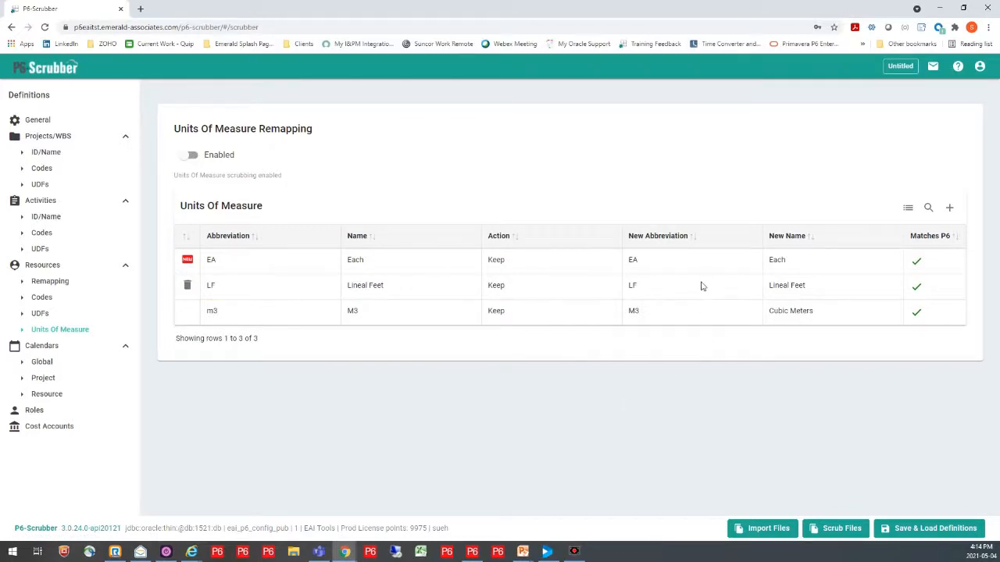
Step: Set the action to Rolldown for the global calendars Standard 5 Day Workweek, 1-P6Loader - 5 Day - Canada and 7-Day Workweek
click(43, 364)
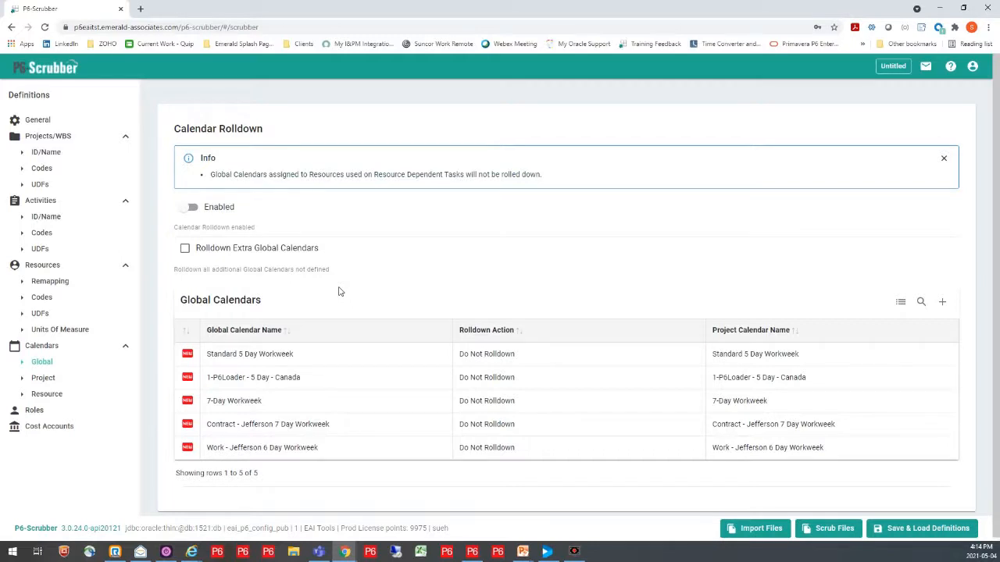
click(502, 356)
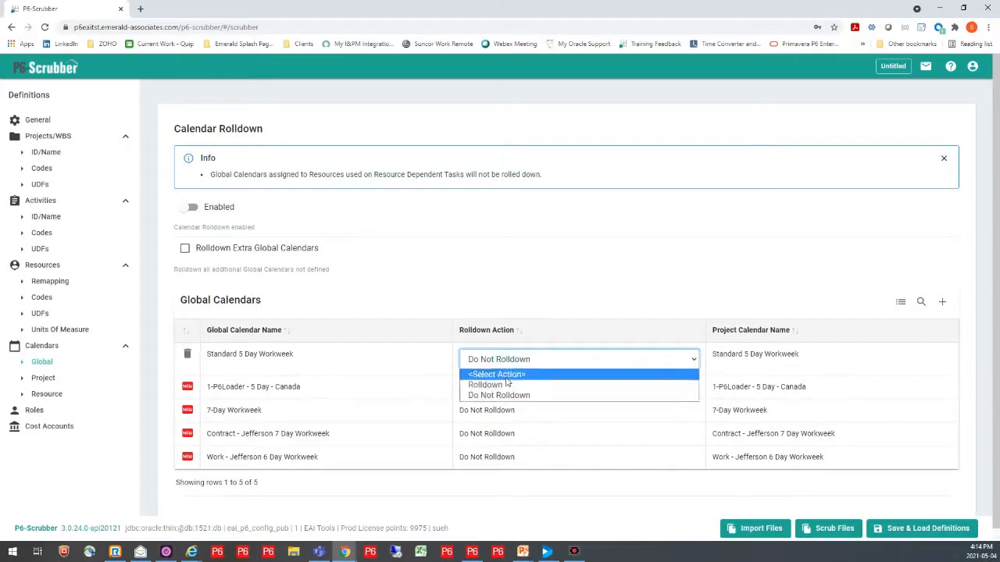
click(498, 384)
click(500, 383)
click(504, 384)
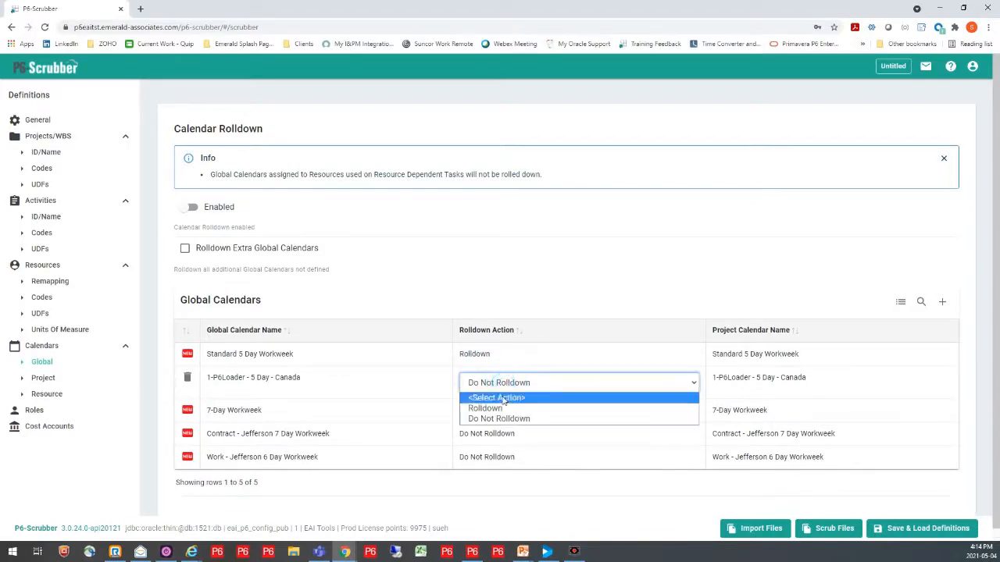
click(489, 401)
click(490, 402)
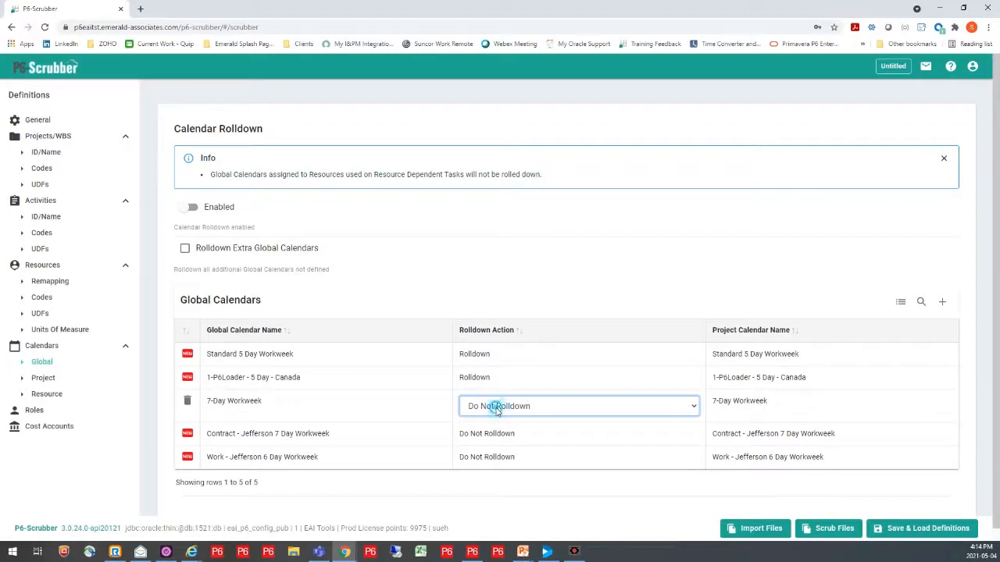
click(495, 406)
click(496, 432)
Step: Set the action to Rolldown for the Contract - Jefferson 7 Day Workweek and Work - Jefferson 6 Day Workweek global calendars
click(495, 428)
click(497, 429)
click(492, 455)
click(500, 454)
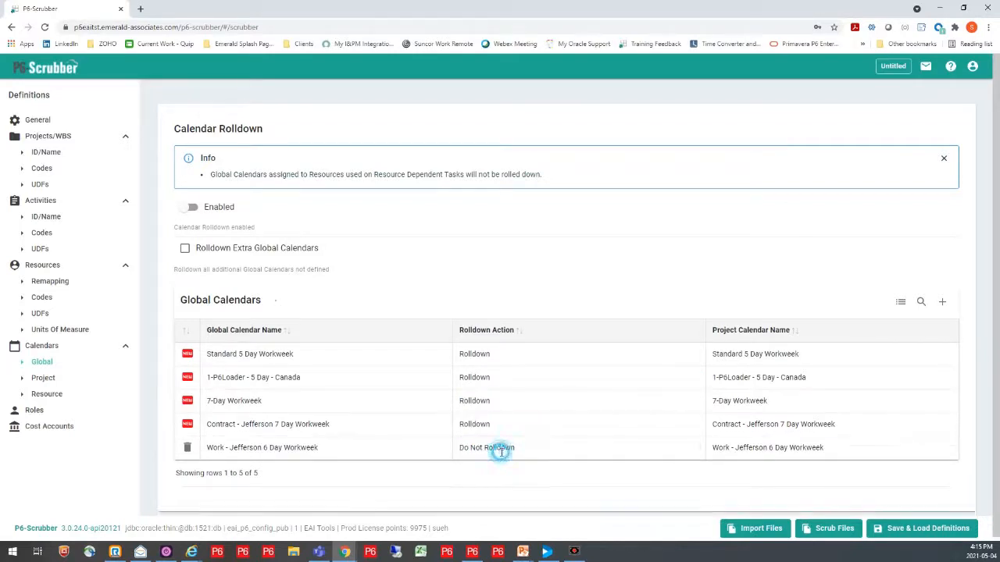
click(501, 453)
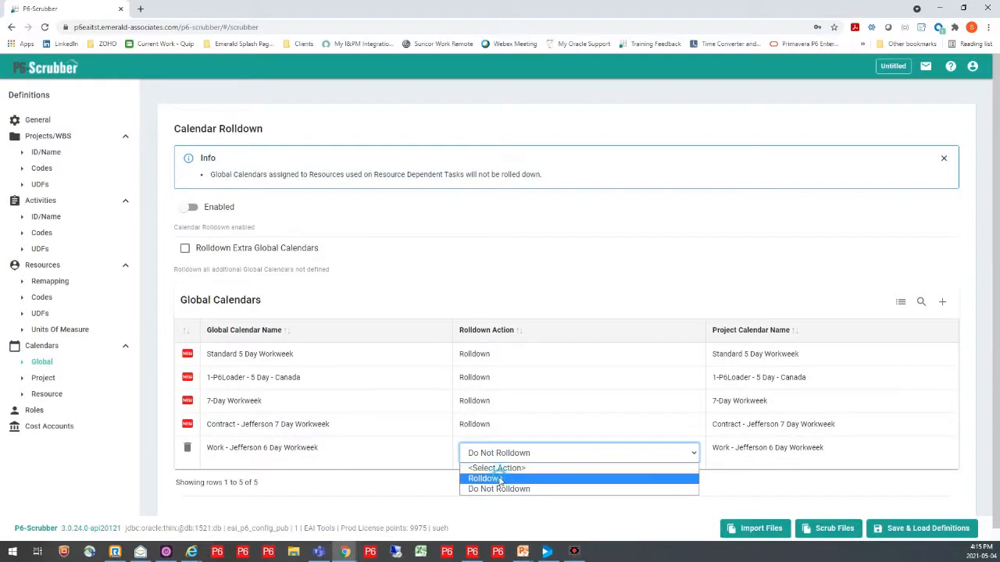
click(489, 478)
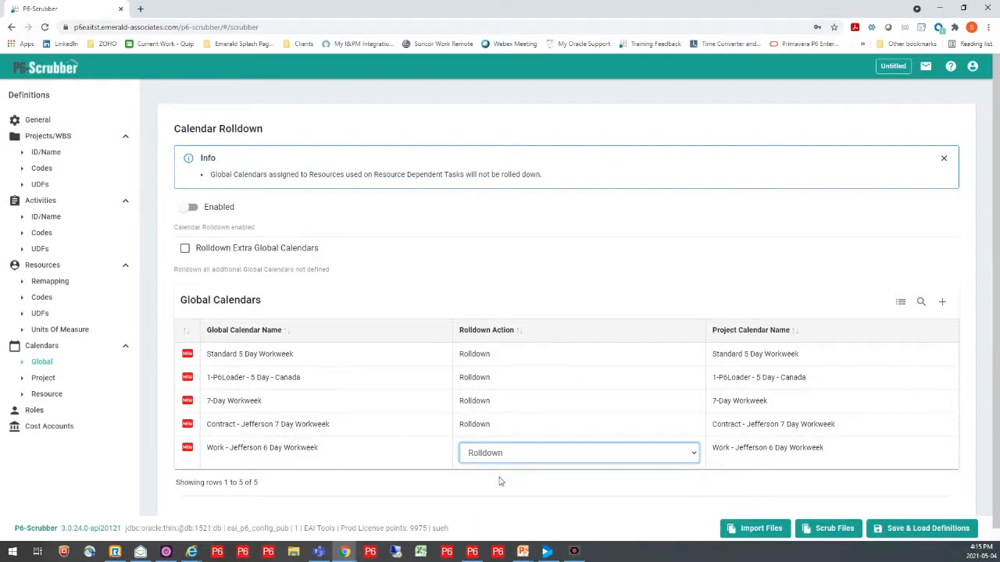
click(415, 278)
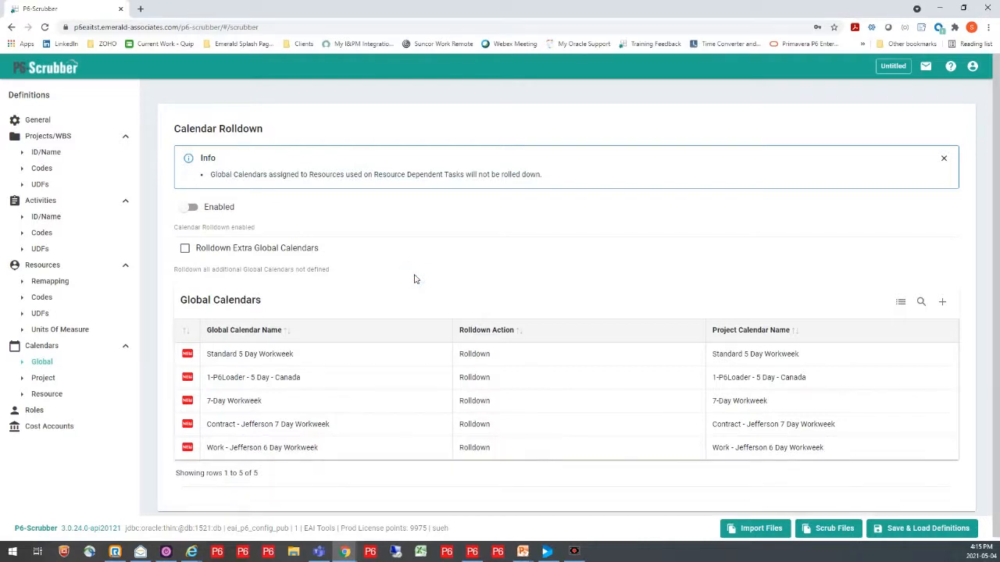
Step: View the project calendars and remap the resource calendar Standard 5 Day-Resource only to Standard 5 Day-Resource
click(36, 382)
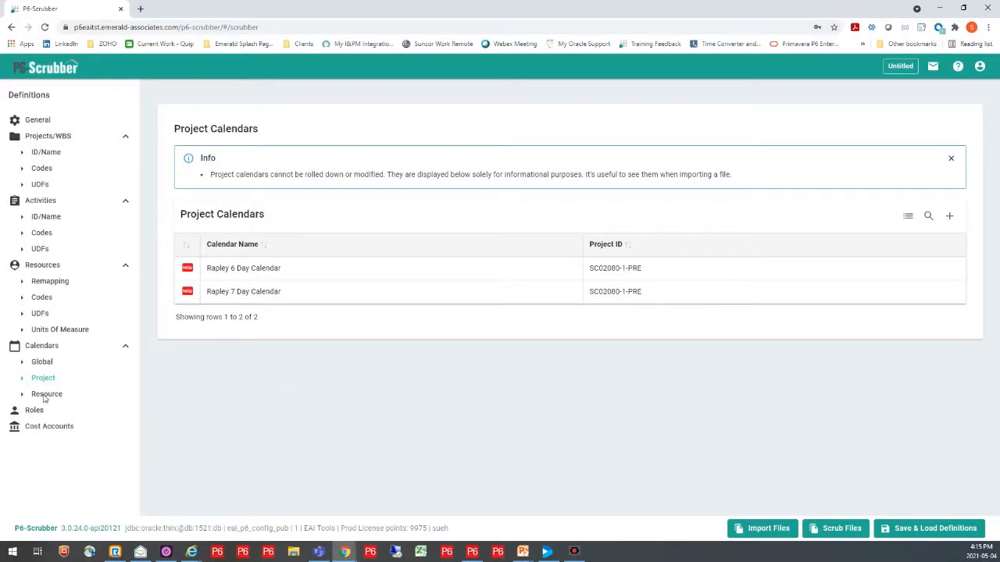
click(45, 395)
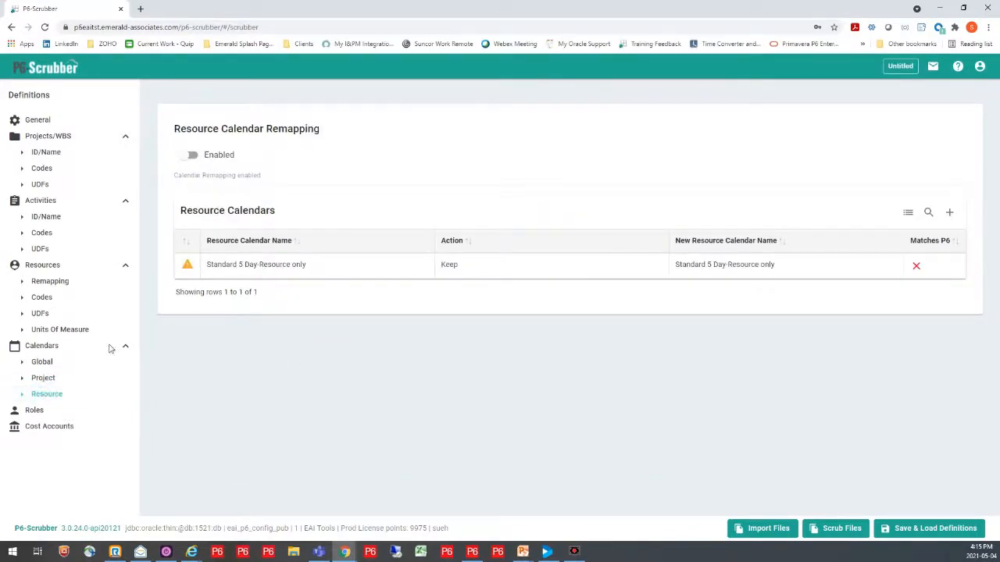
mouse_move(268, 281)
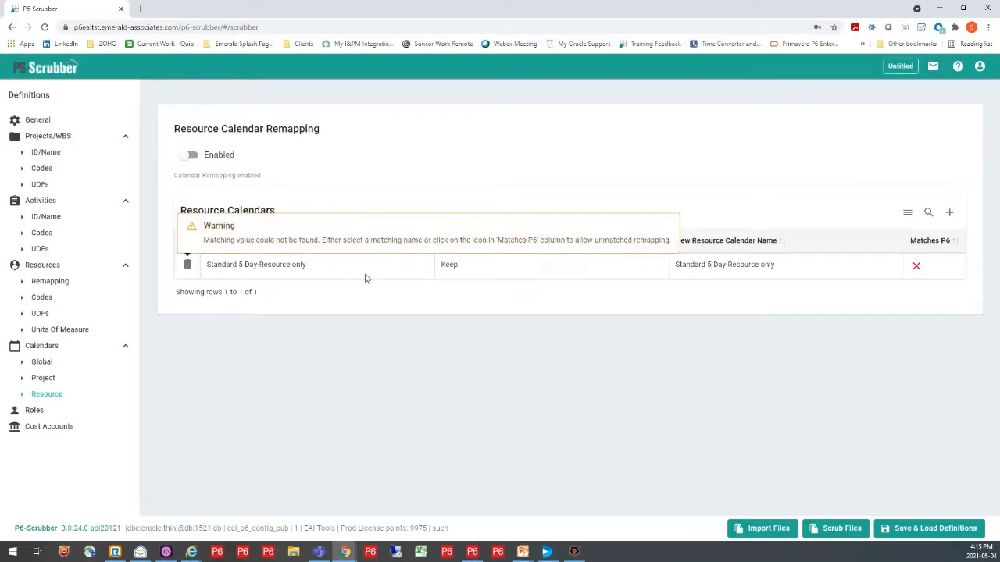
click(716, 266)
click(717, 295)
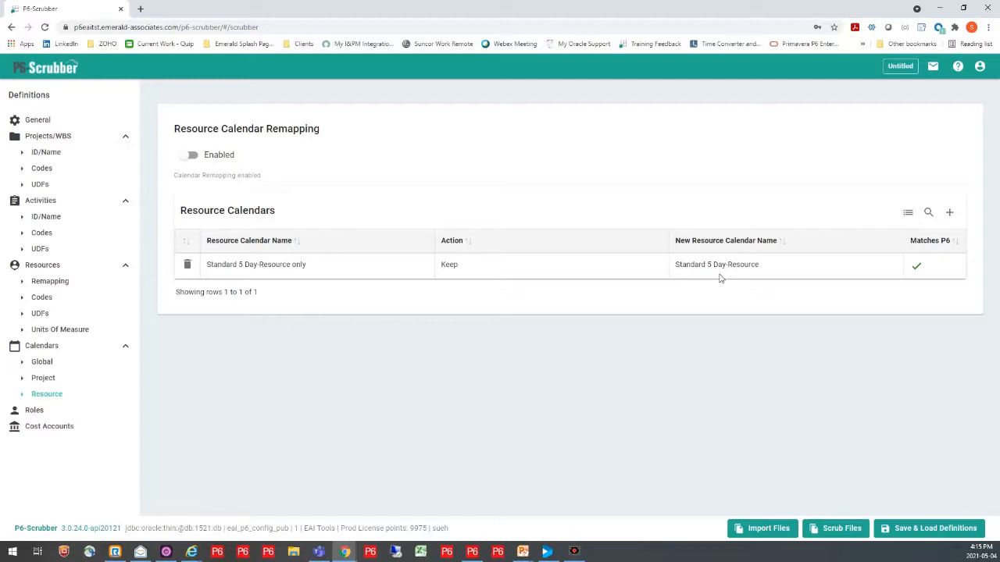
Step: Check the role and cost account mappings against P6 and load the saved scrubber definition Demo Definition
click(35, 413)
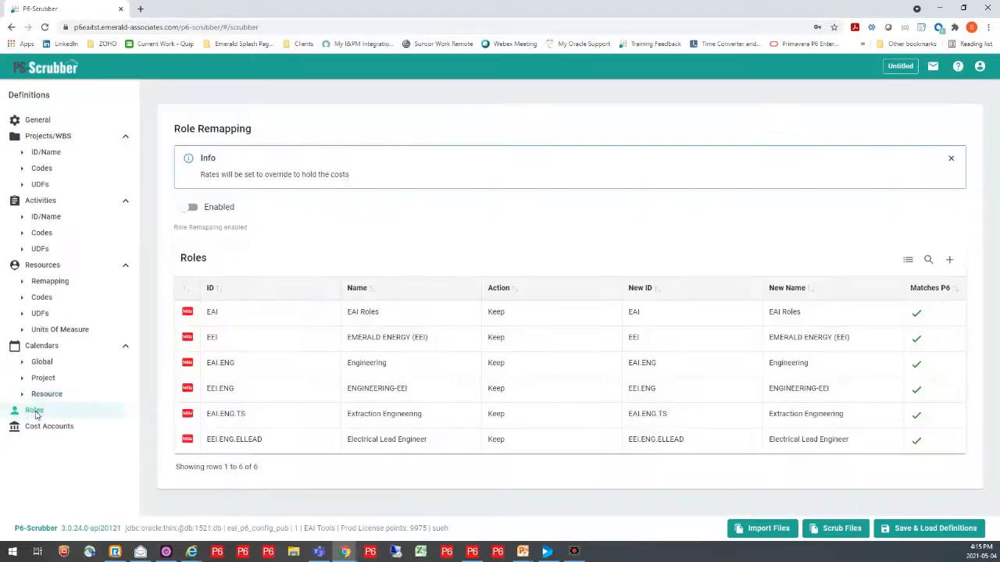
click(41, 427)
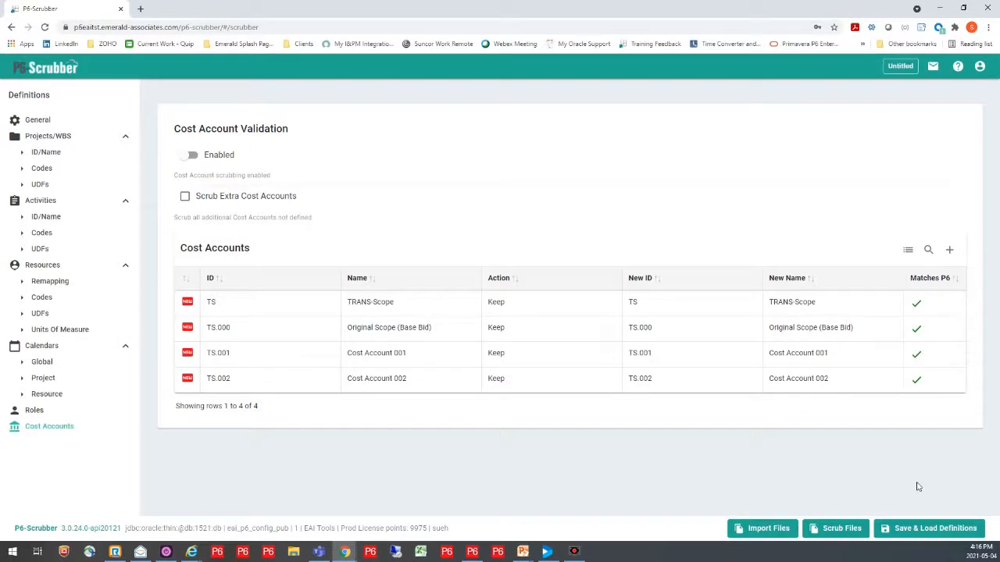
click(924, 531)
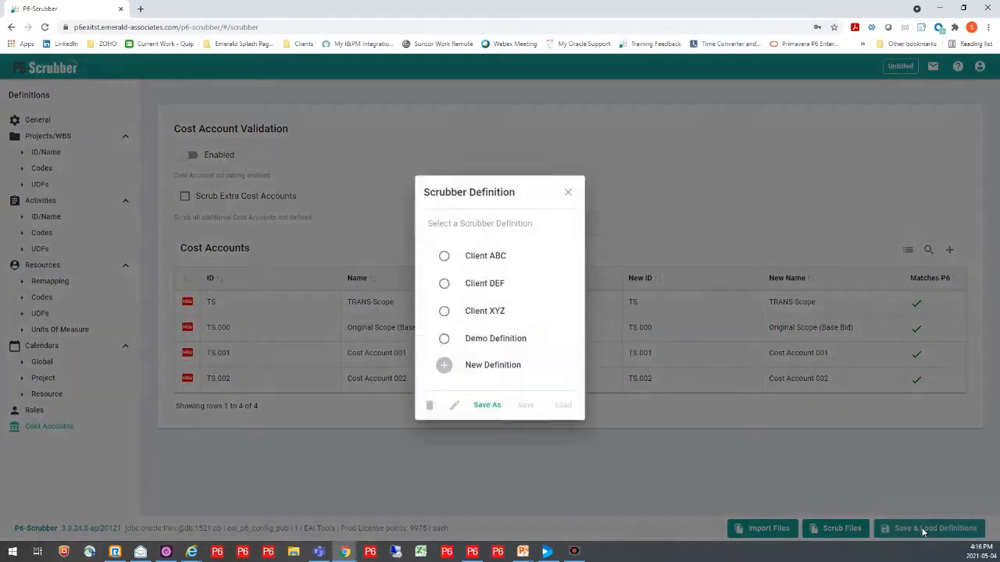
click(493, 343)
click(563, 406)
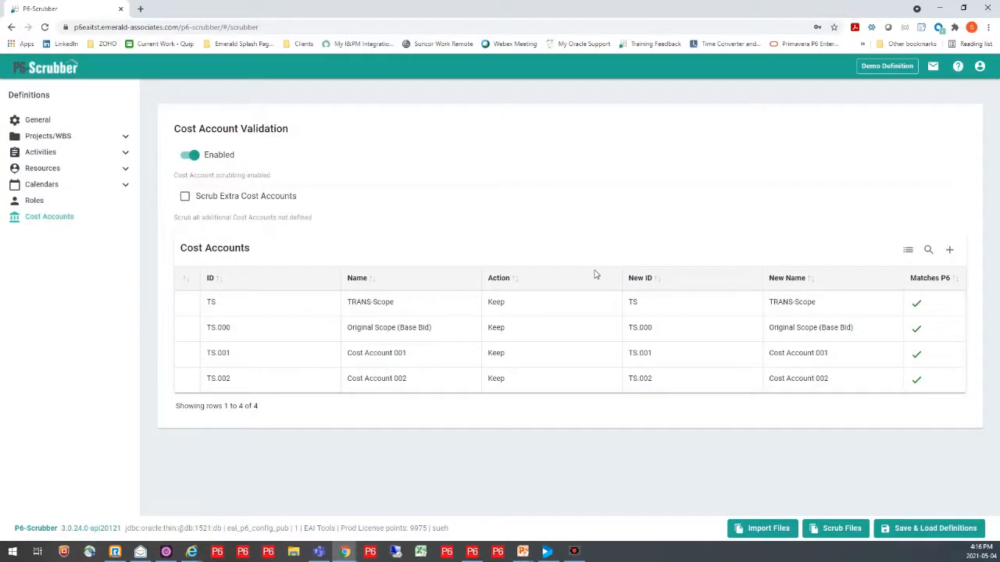
click(886, 75)
Step: Scrub the file SC02080-1-PRE-Master.xer using the loaded definition
click(838, 532)
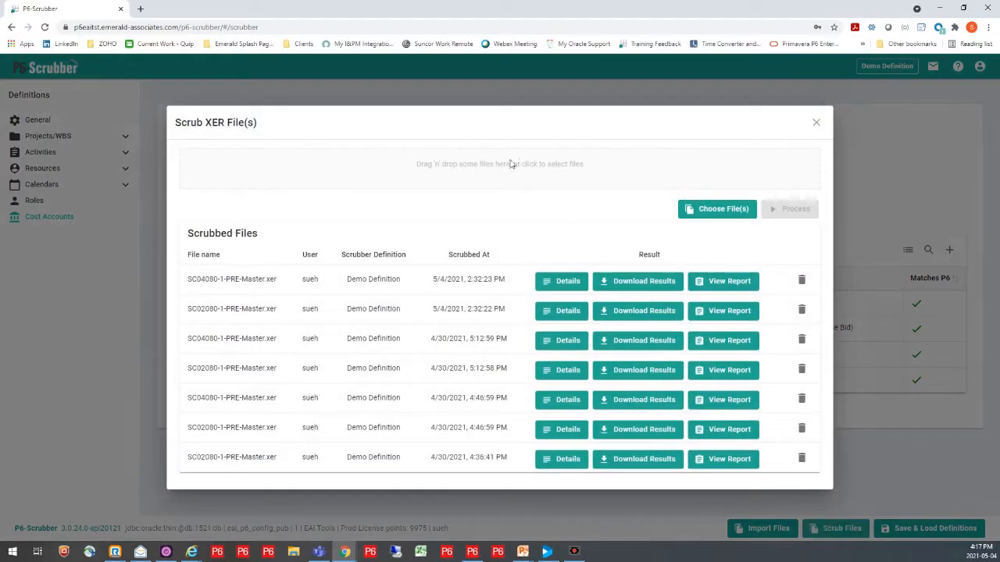
click(509, 165)
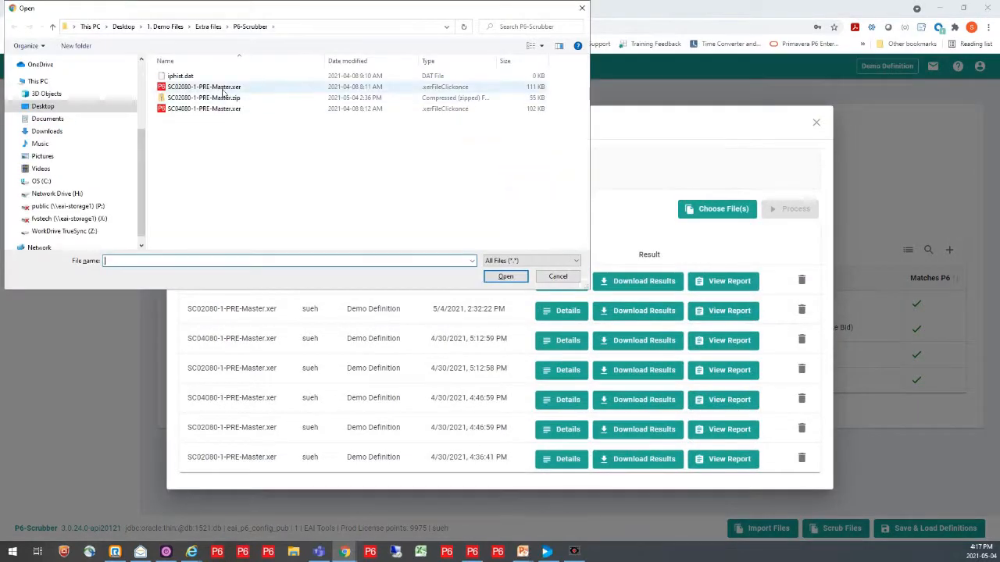
click(223, 89)
click(506, 276)
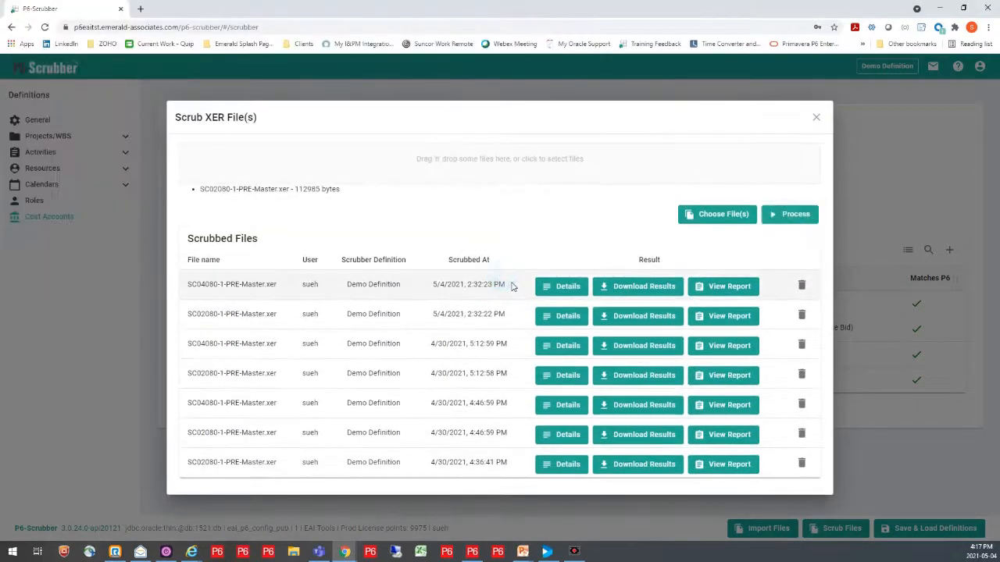
click(766, 219)
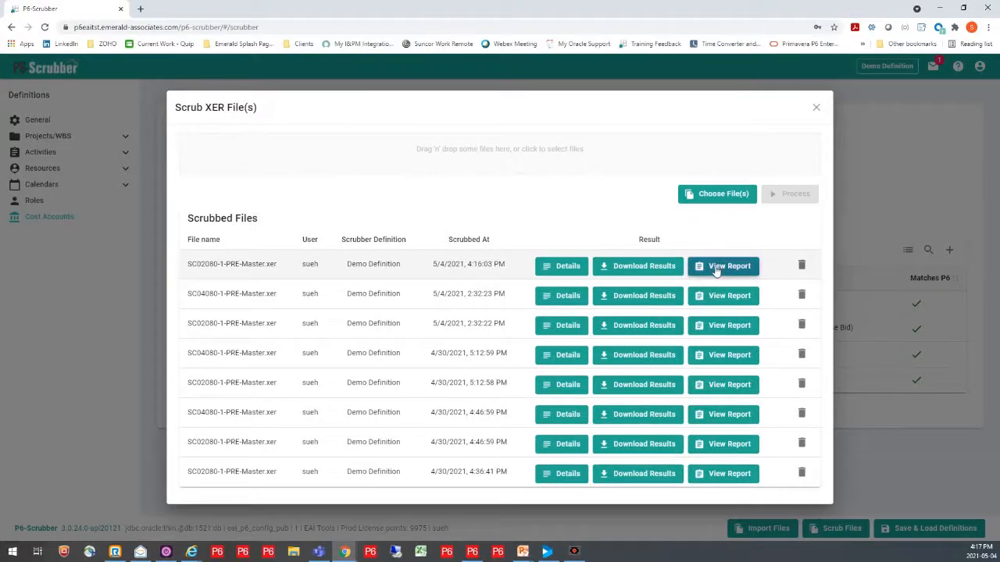
Step: Review the scrubbing report for the latest SC02080-1-PRE-Master.xer run, from the summary through the project code type validation, and close it
click(715, 267)
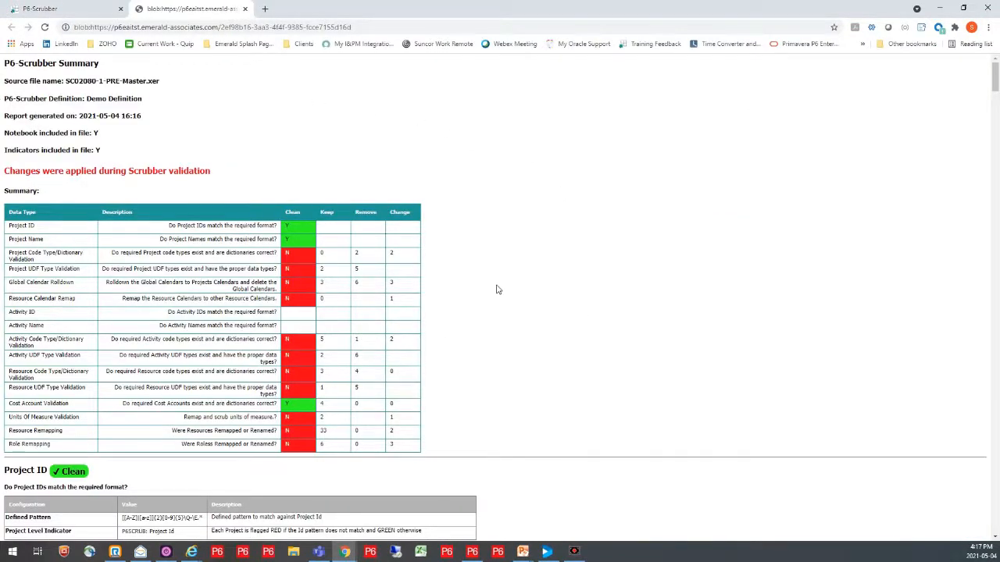
scroll(494, 288, down, 5)
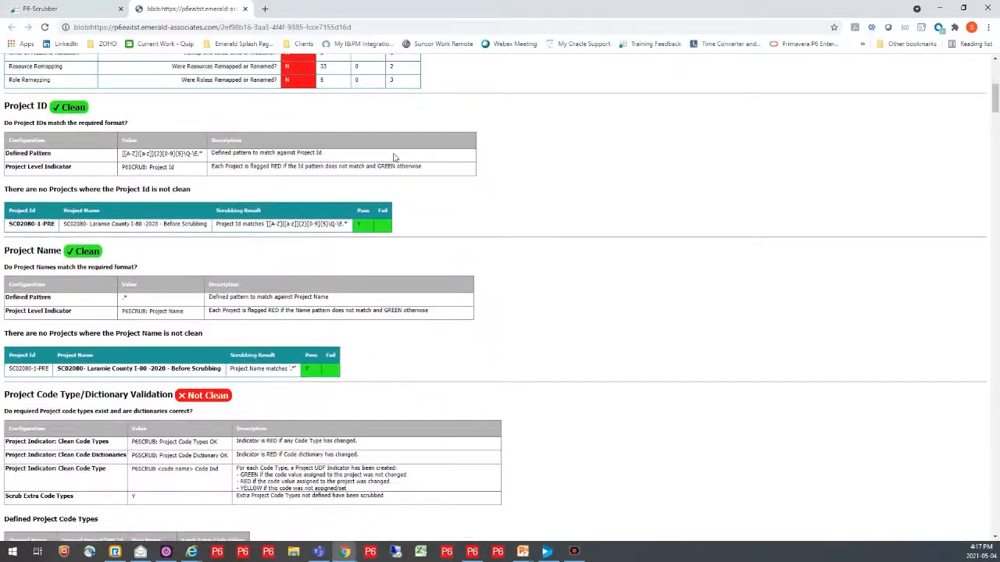
scroll(624, 332, down, 2)
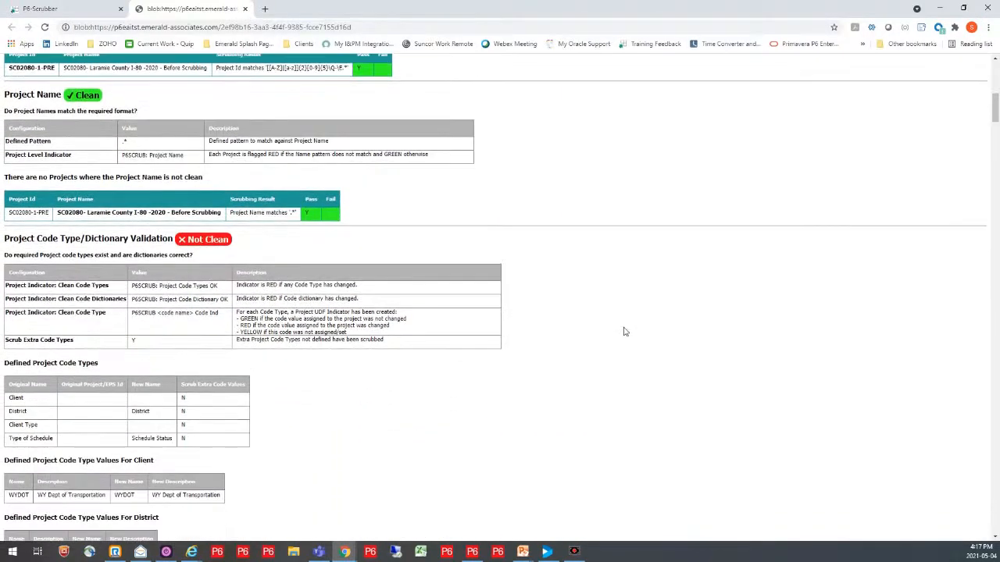
scroll(624, 332, down, 4)
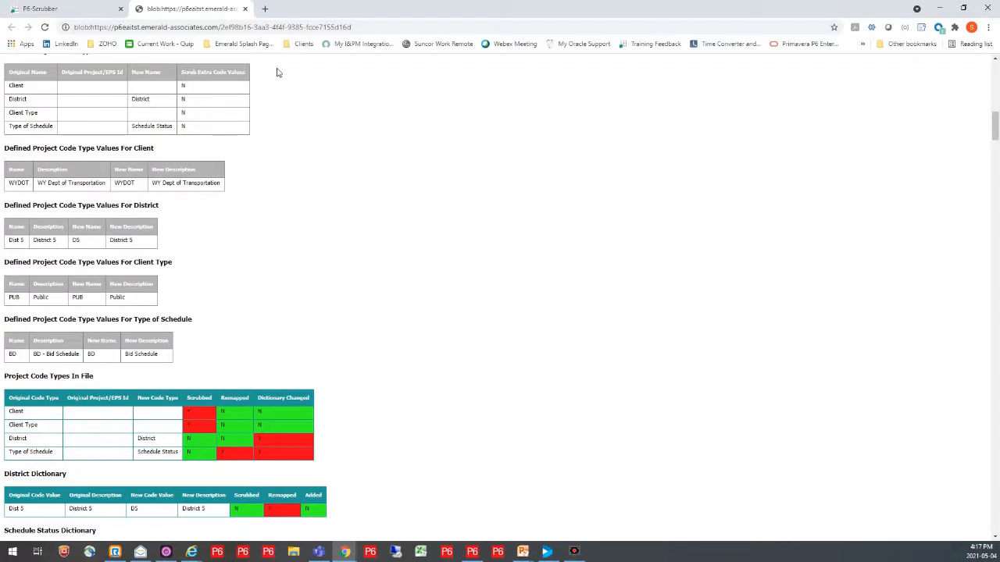
click(245, 9)
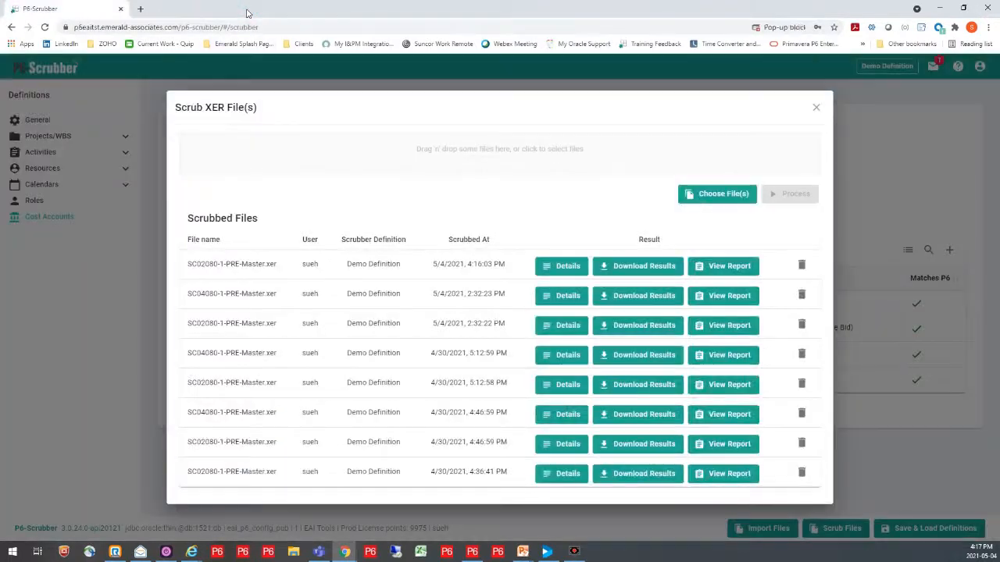
Step: Download the latest scrub results as SC02080-1-PRE-Master (1).zip into the P6-Scrubber folder and open the archive
click(653, 268)
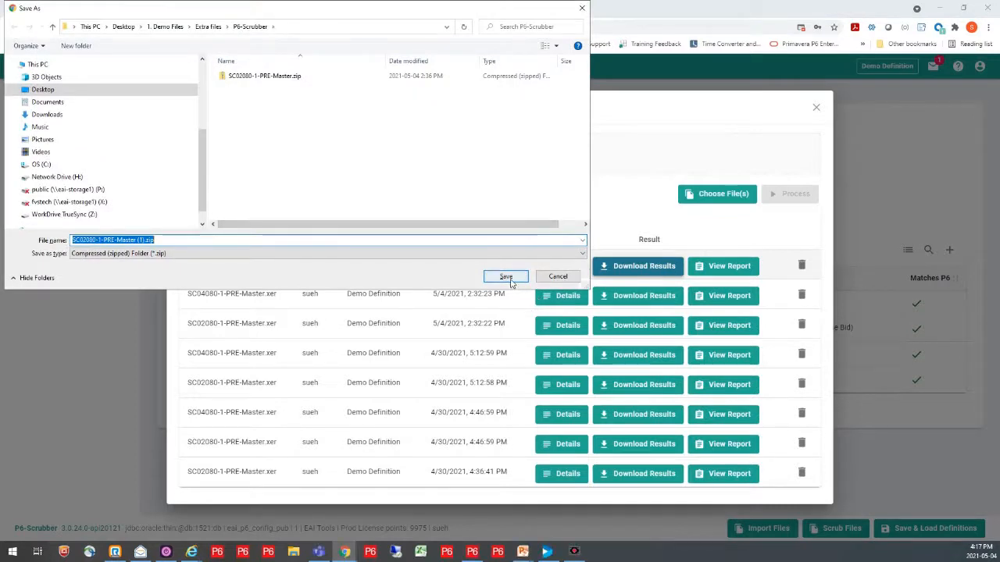
click(507, 277)
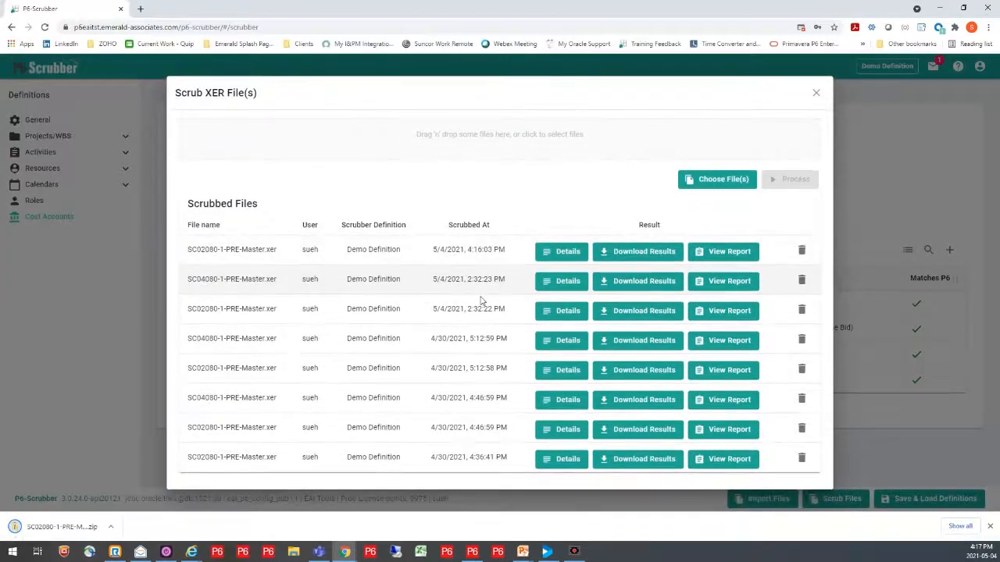
click(67, 528)
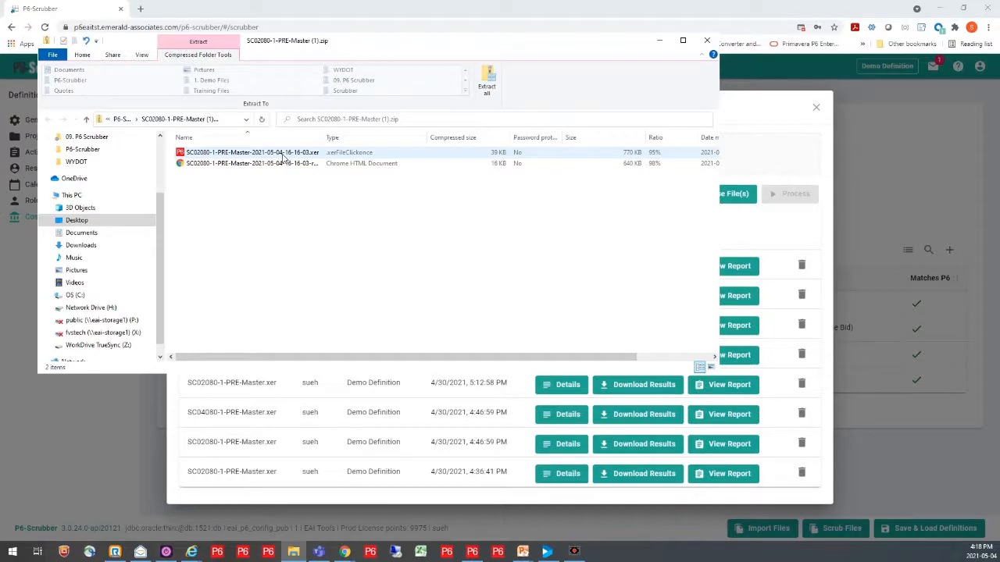
Step: Switch to Primavera P6 Professional and read the P6-Scrubber: Changes notebook topic of project SC02080-1-PRE-3
mouse_move(473, 554)
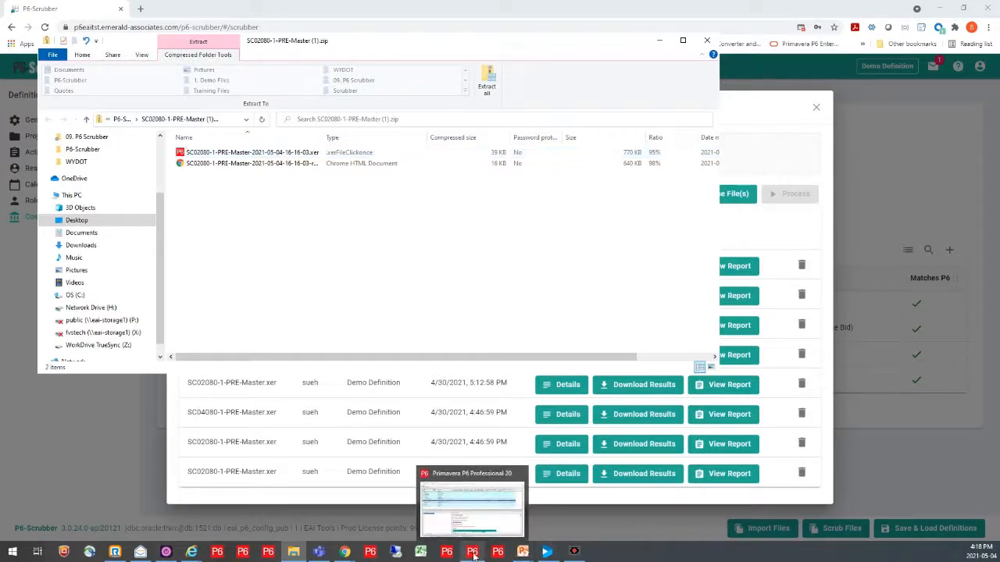
click(472, 554)
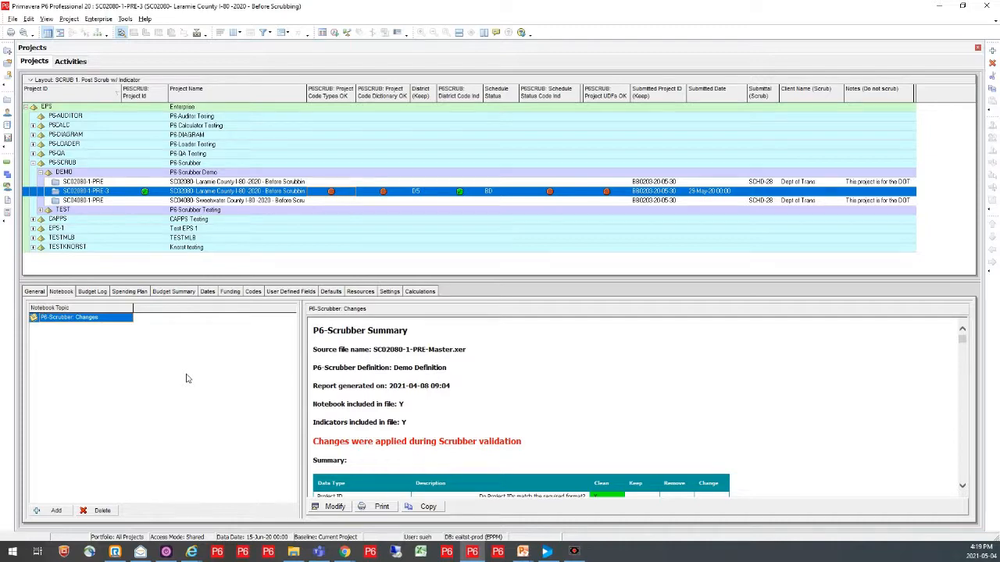
scroll(505, 384, down, 3)
scroll(506, 385, down, 3)
scroll(505, 384, up, 6)
Step: Check the P6SCRUB indicators in the project's user-defined fields and open its activities
click(290, 291)
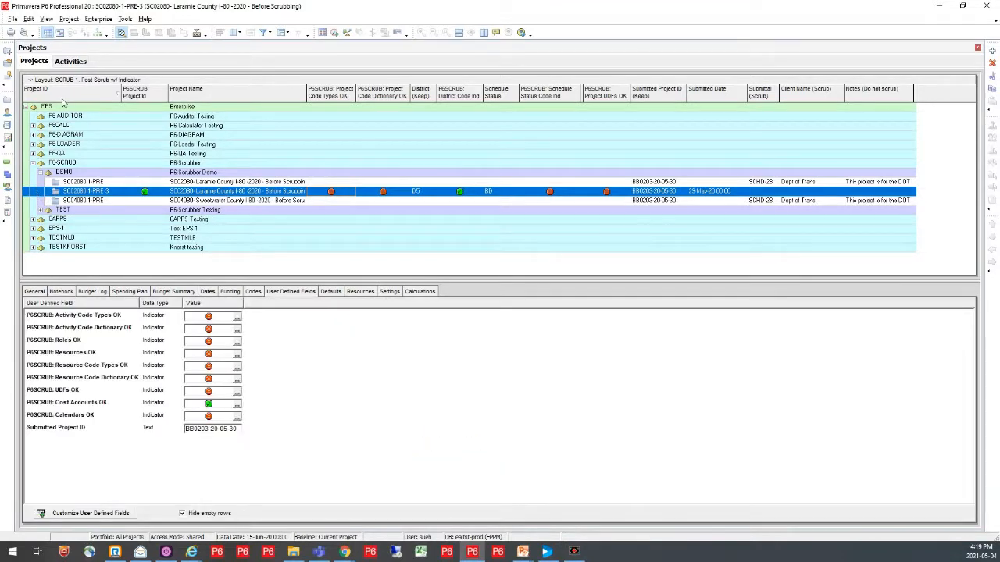
click(71, 62)
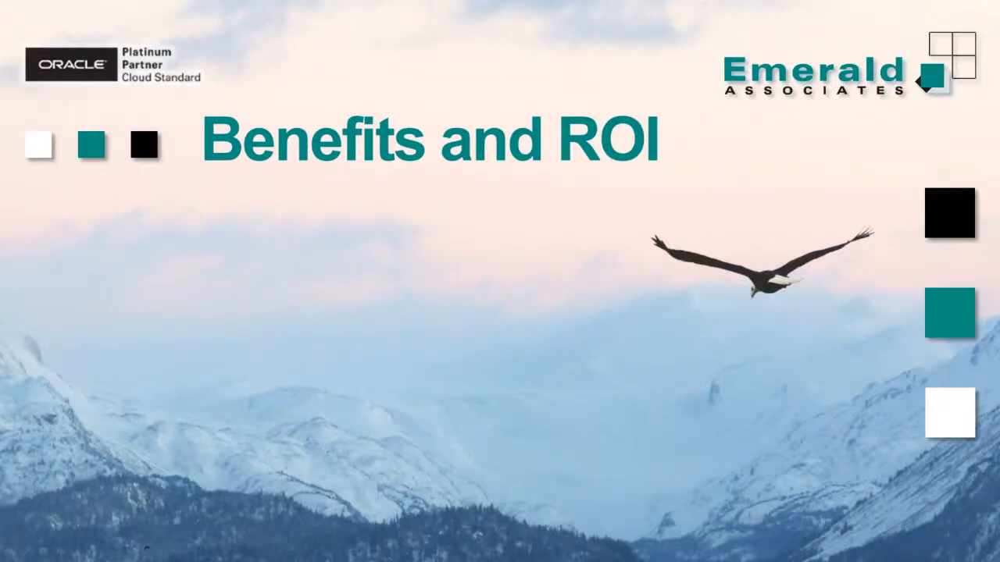
key(Right)
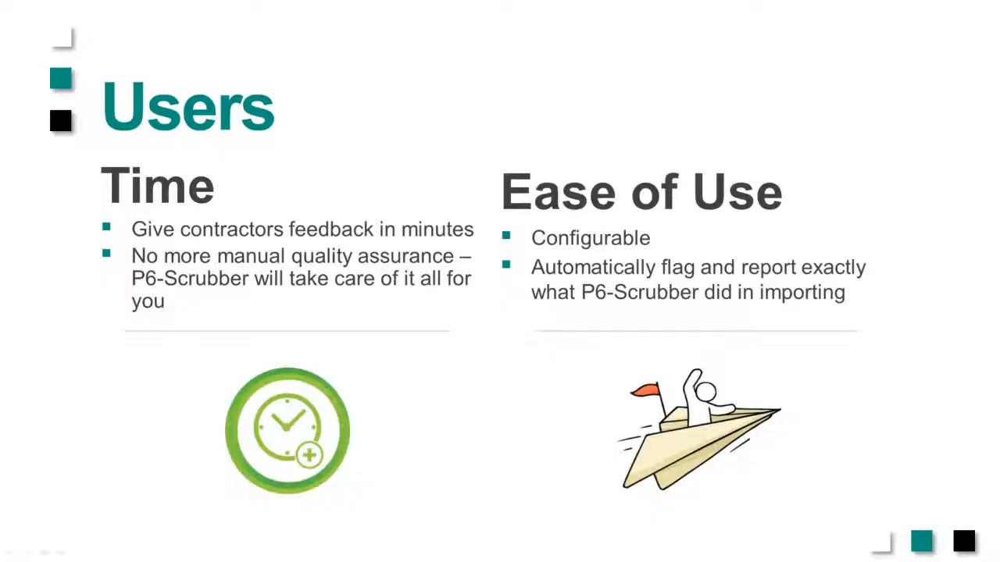